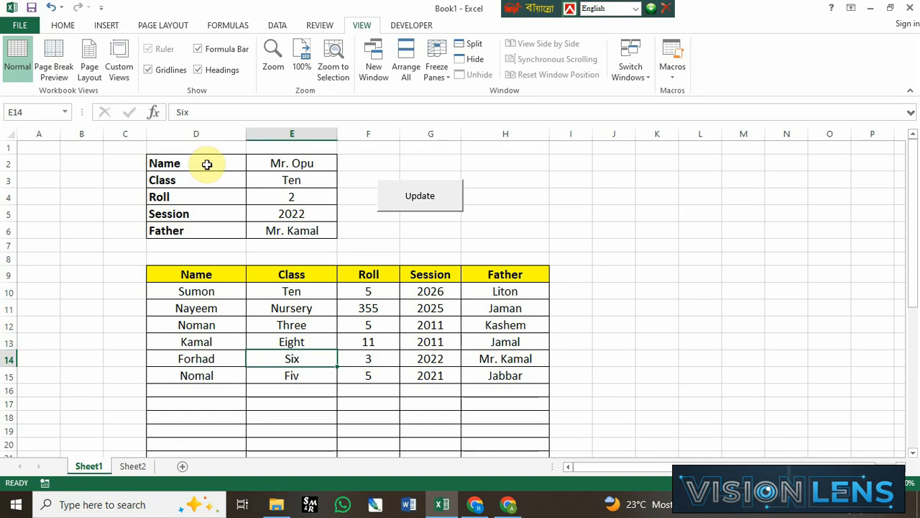
Step: Run the Update macro on Sheet1 to add the form's record in E2:E6 to the table, and review the new row 10
drag(206, 165, 287, 182)
drag(287, 164, 301, 224)
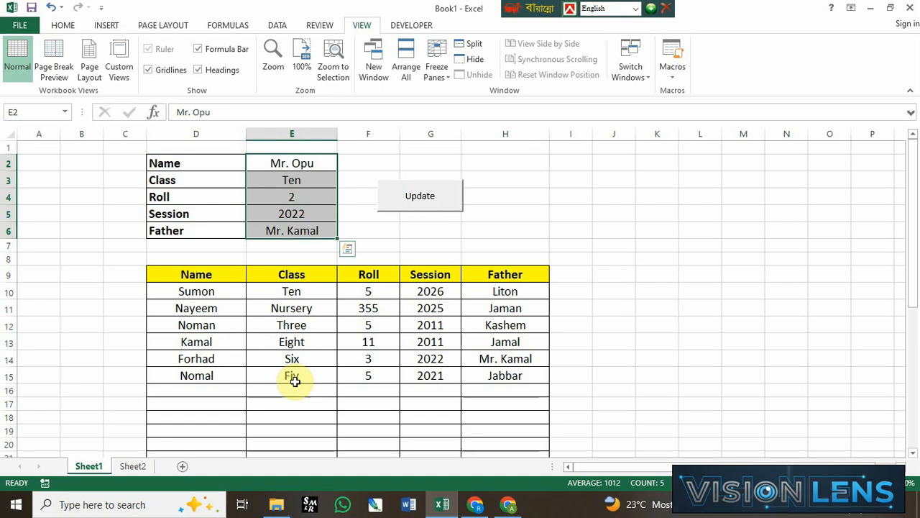
click(453, 243)
click(436, 200)
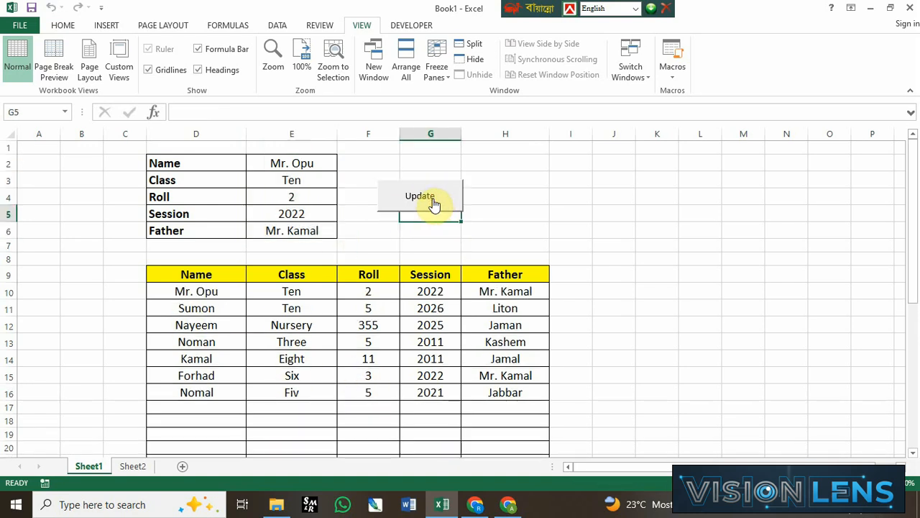
drag(160, 292, 495, 294)
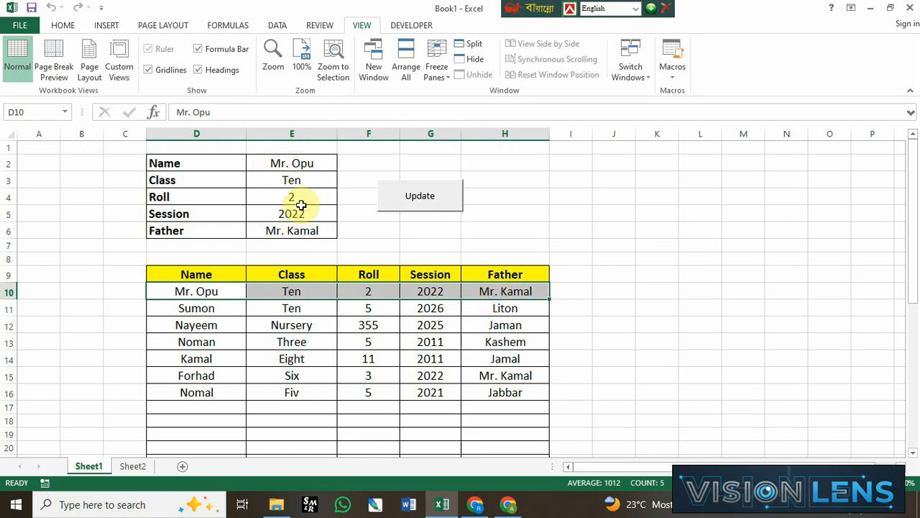
Step: Clear the form values in E2:E6 and enter a new student's name in E2
drag(288, 164, 295, 230)
key(Delete)
click(283, 162)
text(K)
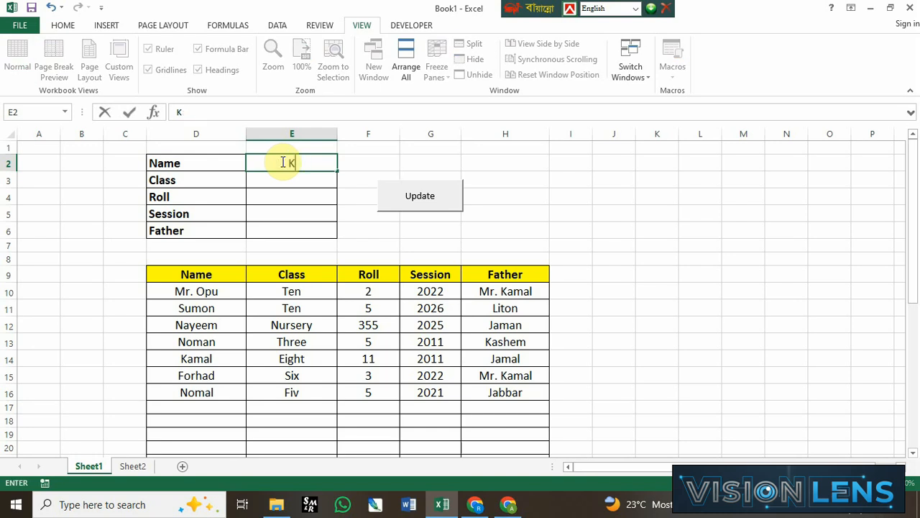
text(afiz)
key(Return)
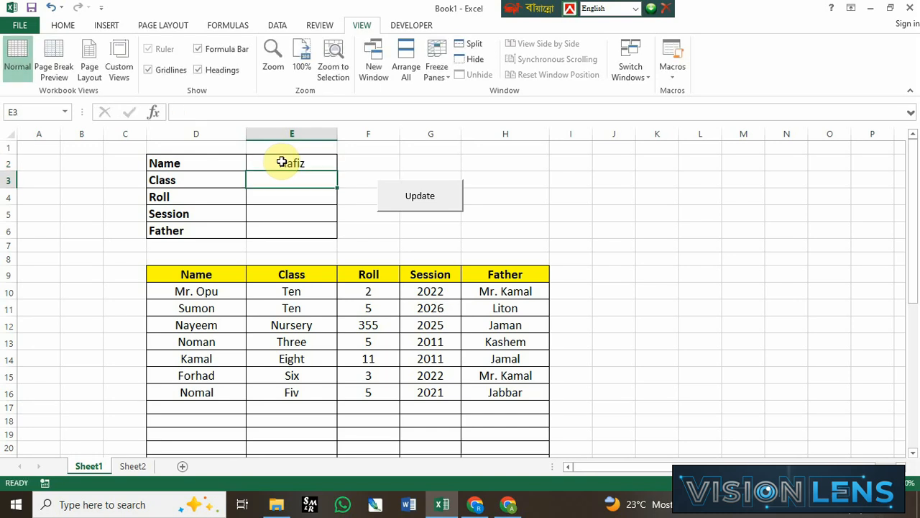
Step: Fill in the rest of the form with class Two, roll 55, session 2022 and the father's name
text(Two)
key(Return)
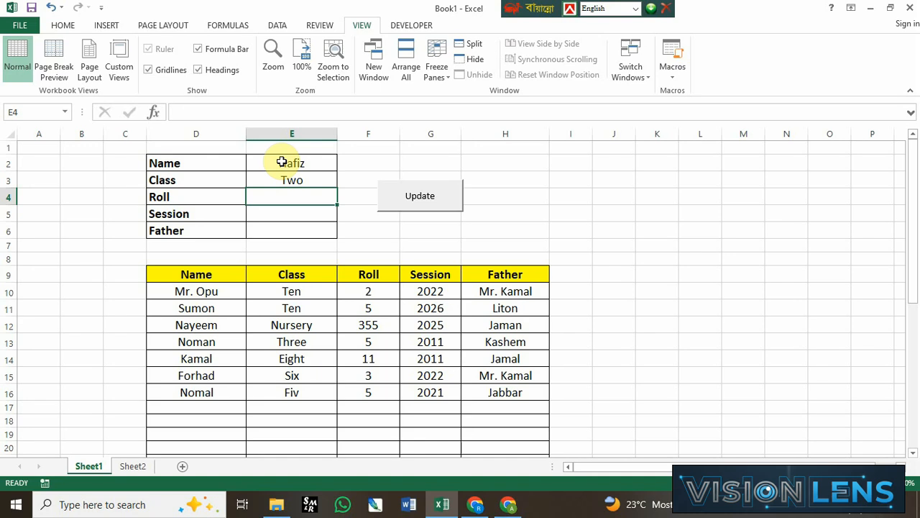
text(55)
key(Return)
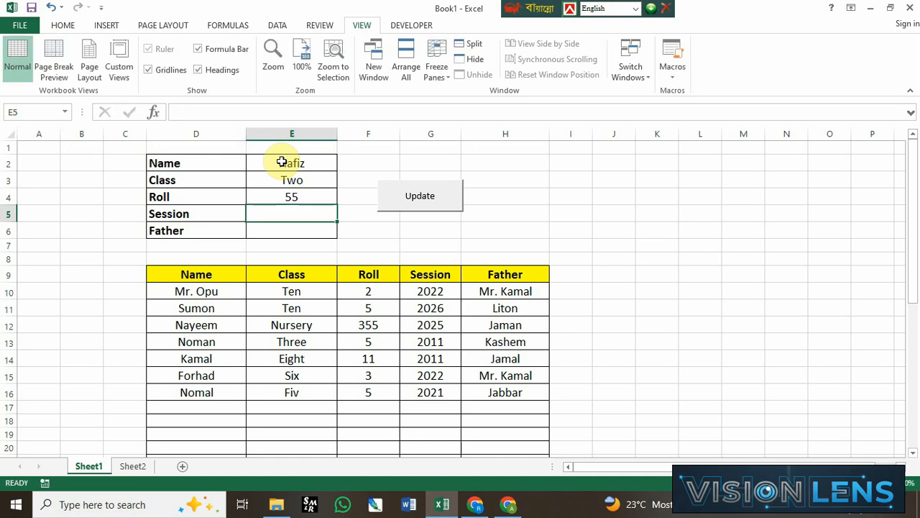
text(2022)
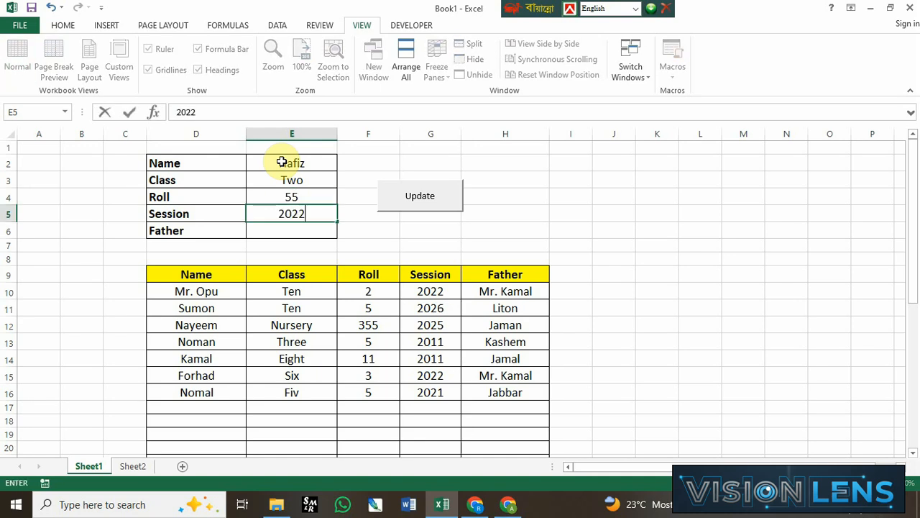
key(Return)
text(Nu)
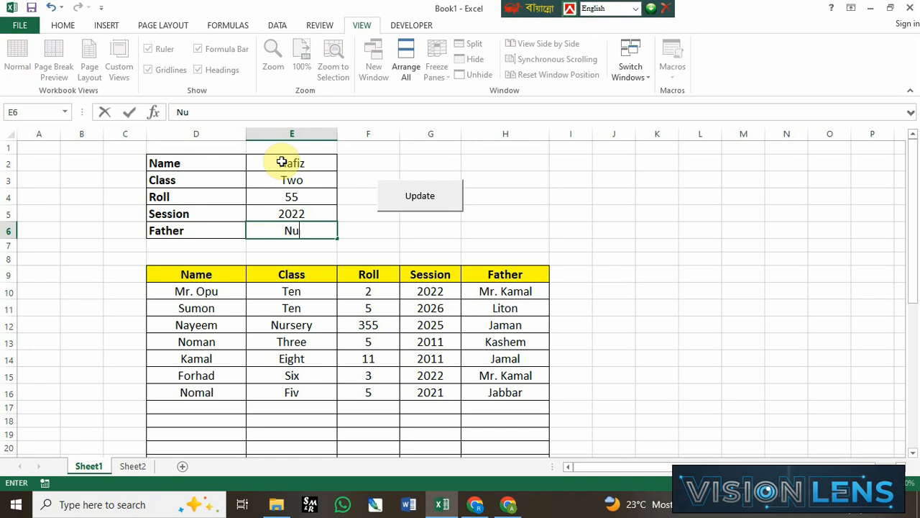
text(r Alom)
key(Return)
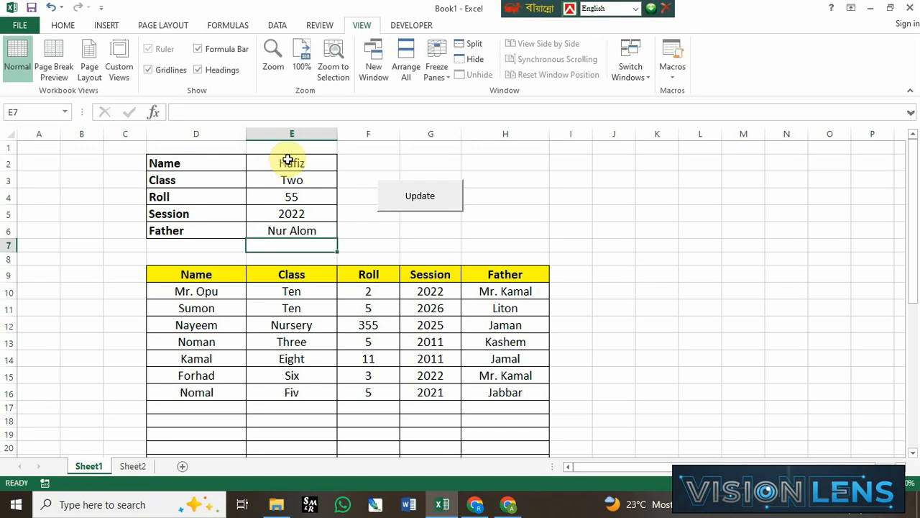
Step: Run the Update macro to add the new student record to the table and check the cells of row 10
click(403, 189)
click(406, 212)
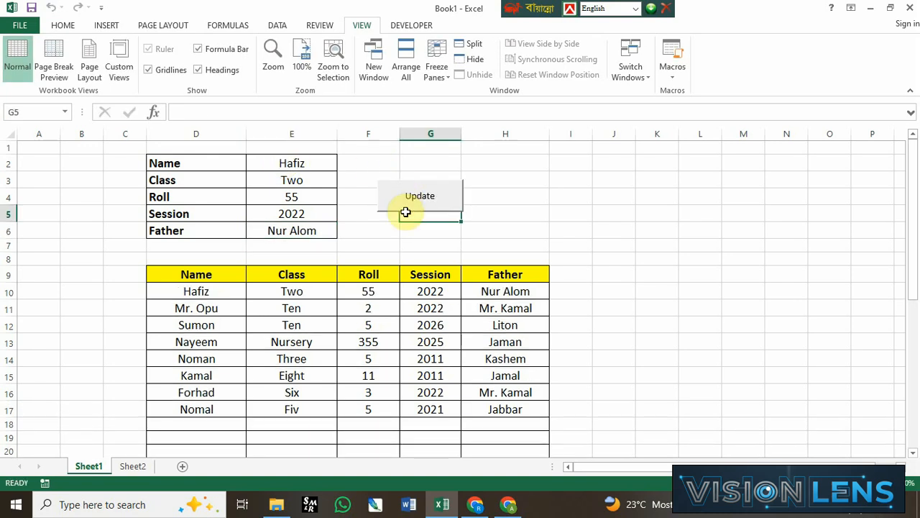
drag(205, 293, 381, 293)
drag(450, 294, 511, 294)
click(515, 297)
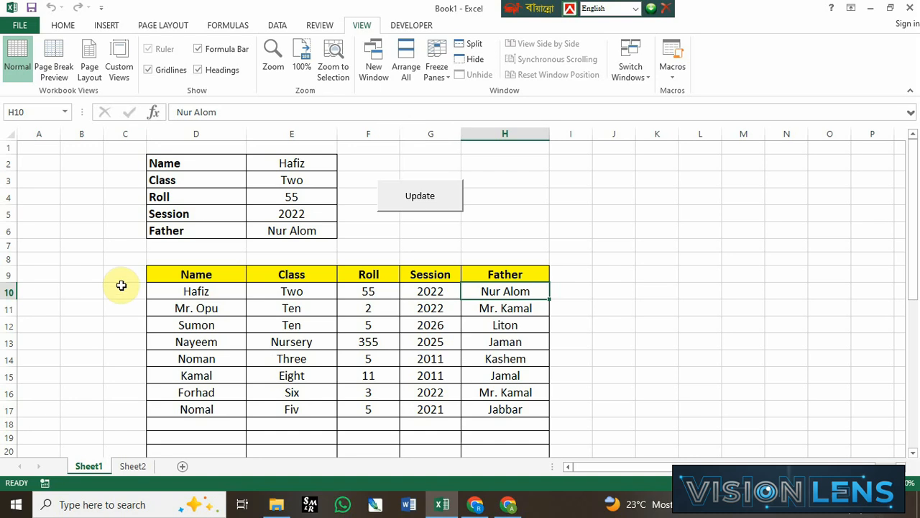
Step: Switch to Sheet2 and clear the form values in D4:D8
click(131, 466)
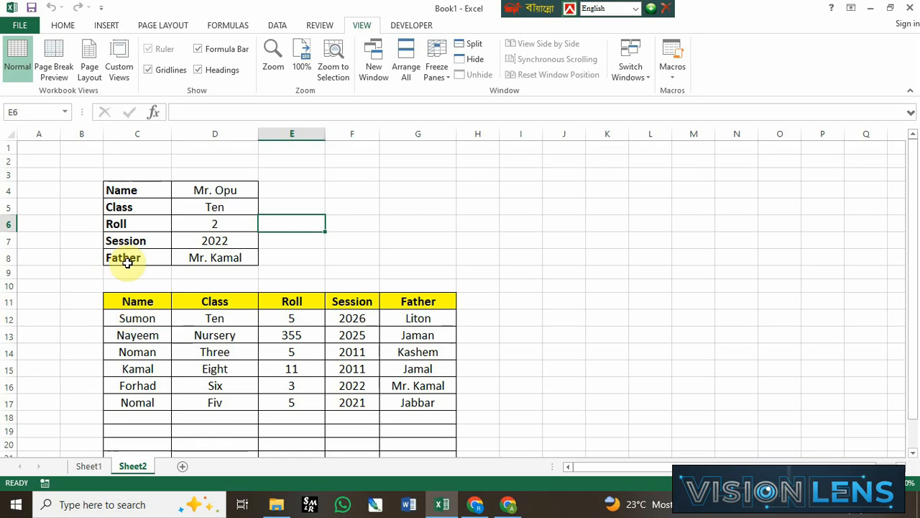
click(396, 250)
drag(225, 190, 236, 256)
key(Delete)
Step: Enter the student's name in D4 and class Eight in D5
click(215, 190)
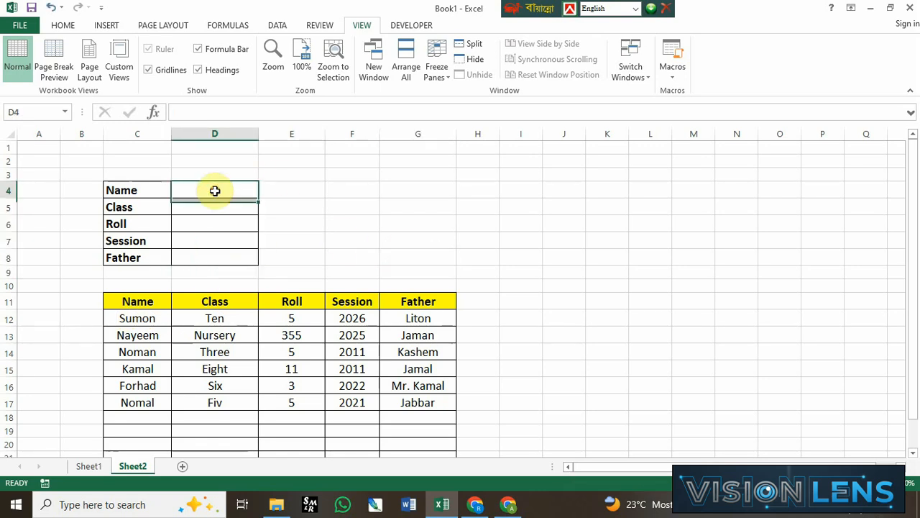
text(M)
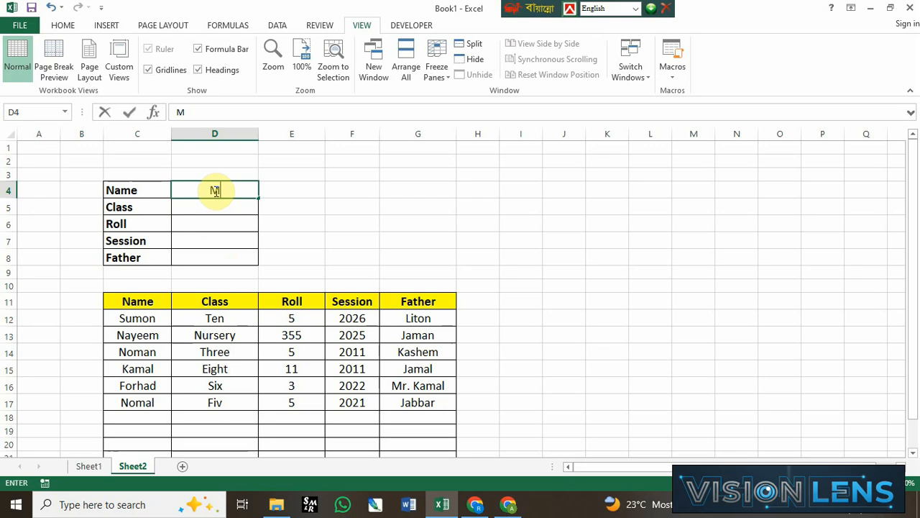
text(d. Al Amn)
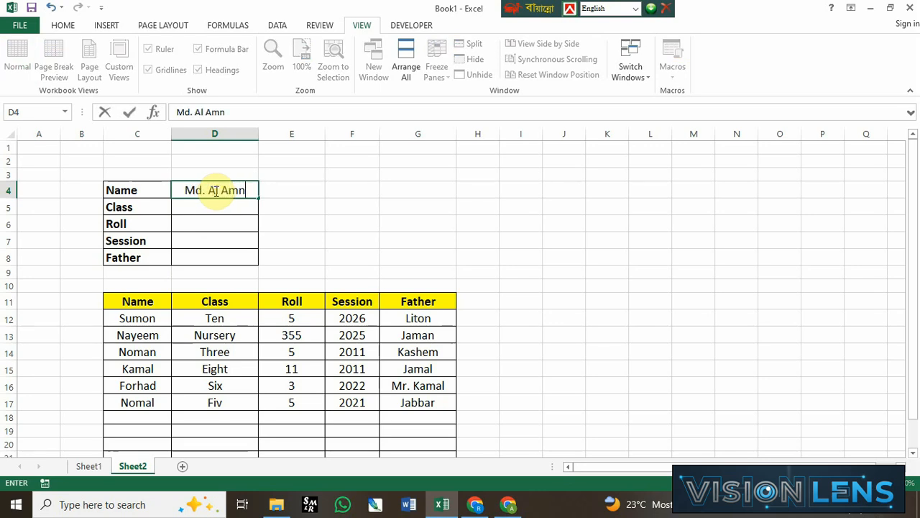
key(BackSpace)
text(in)
key(Return)
text(Eigh)
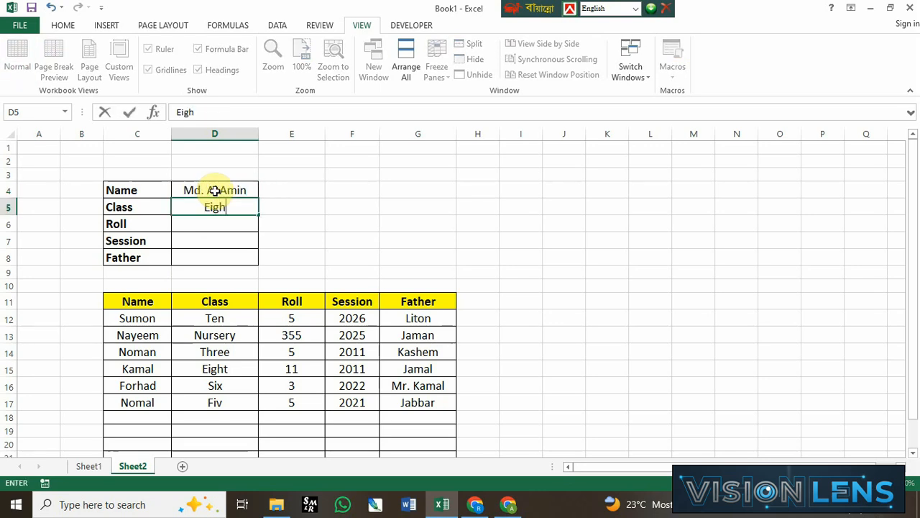
text(t)
key(Return)
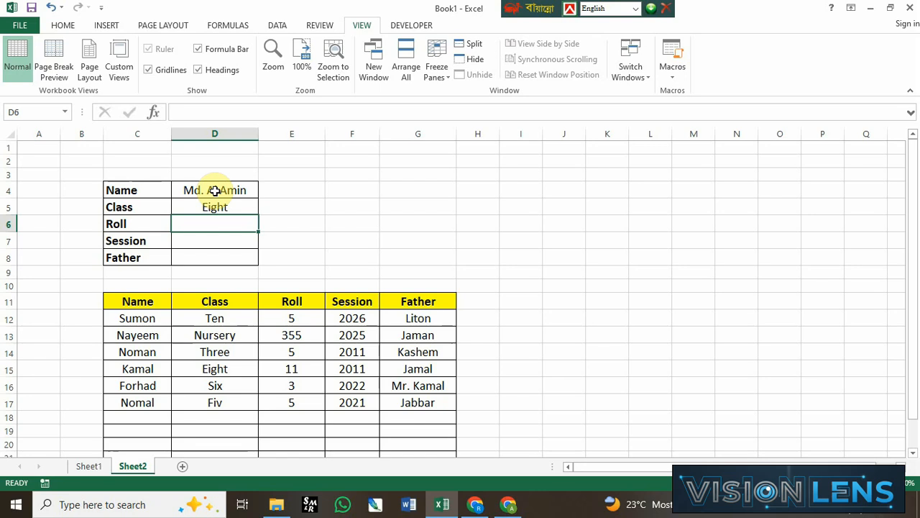
Step: Complete the Sheet2 form with roll 23, session 2026 and the father's name
text(23)
key(Return)
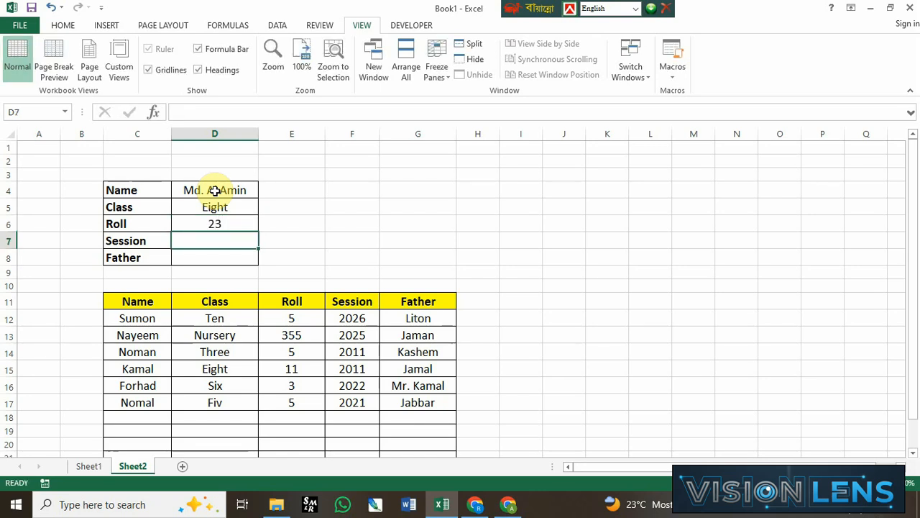
text(2026)
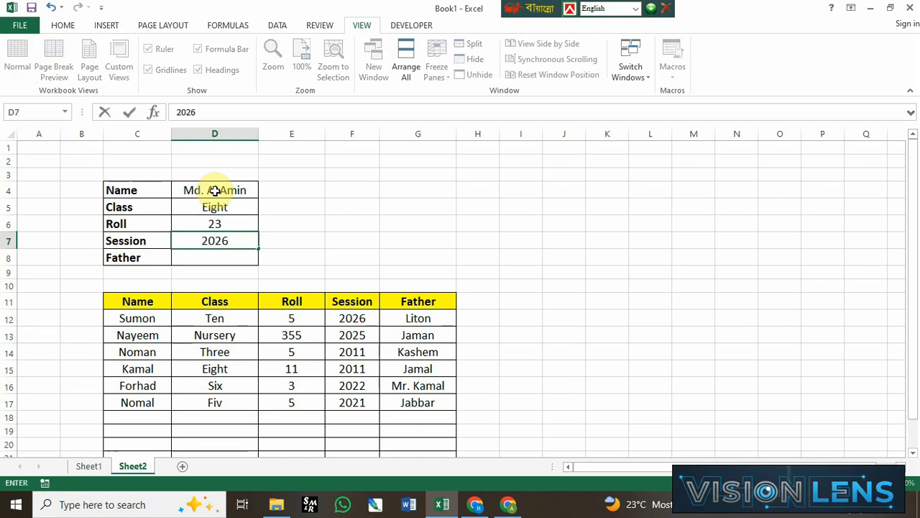
key(Return)
text(Mr.)
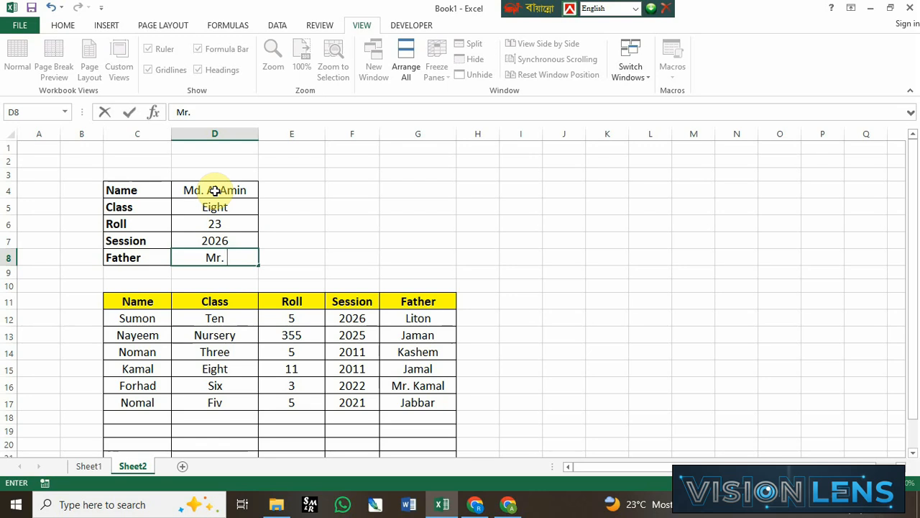
text( Akram)
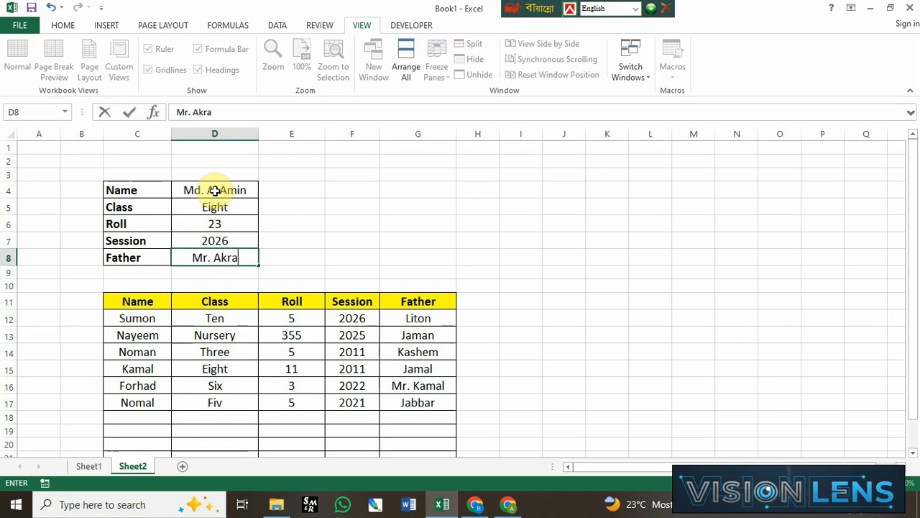
key(Return)
click(303, 243)
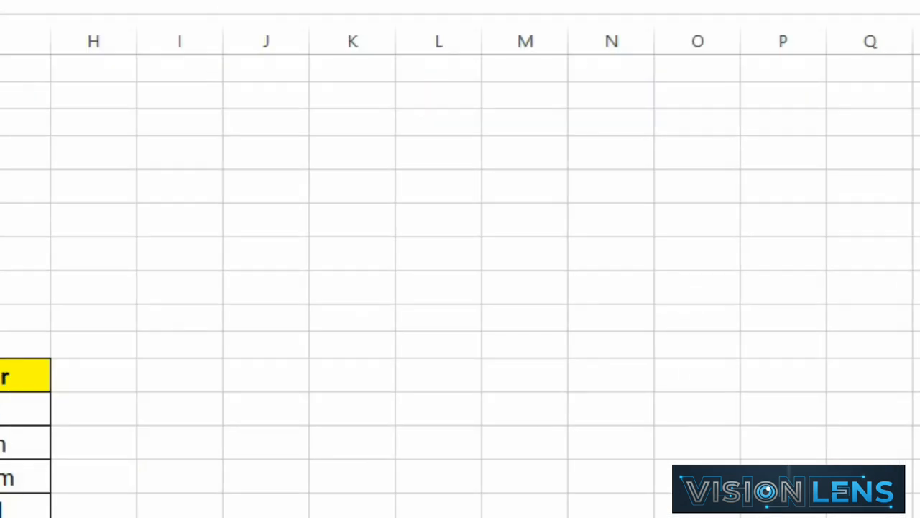
Step: Start recording a macro named Datainput with the shortcut Ctrl+Shift+I, stored in This Workbook
click(471, 0)
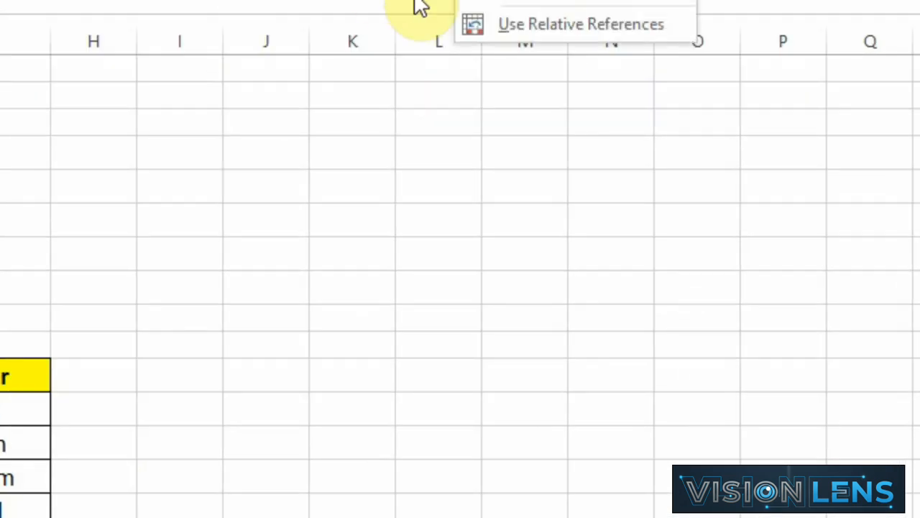
click(548, 4)
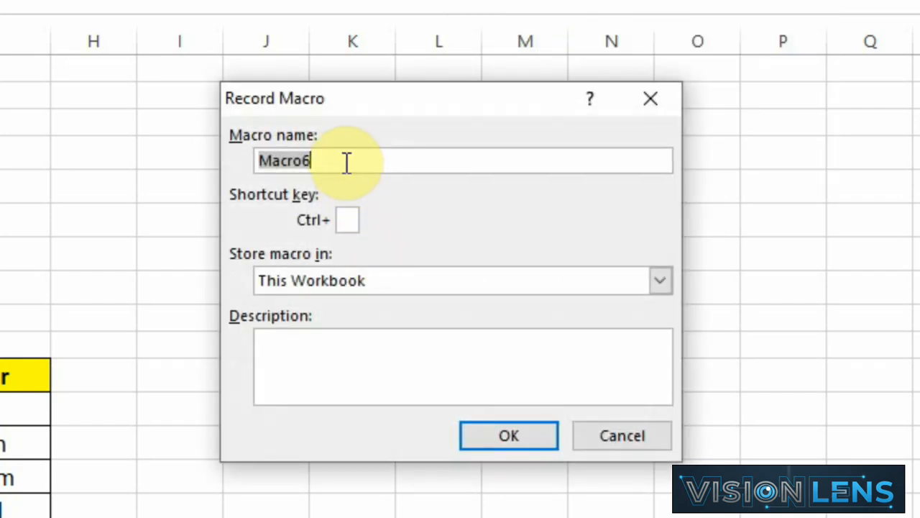
drag(343, 160, 226, 160)
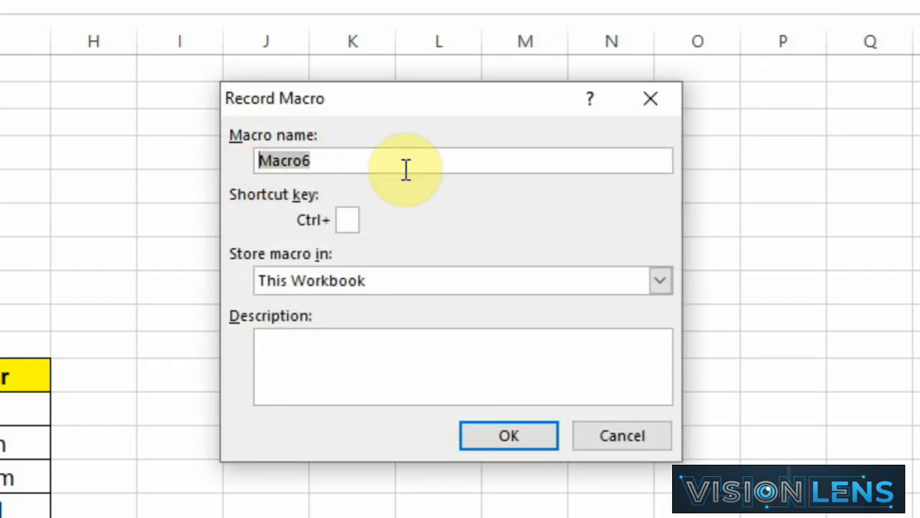
text(Datainput)
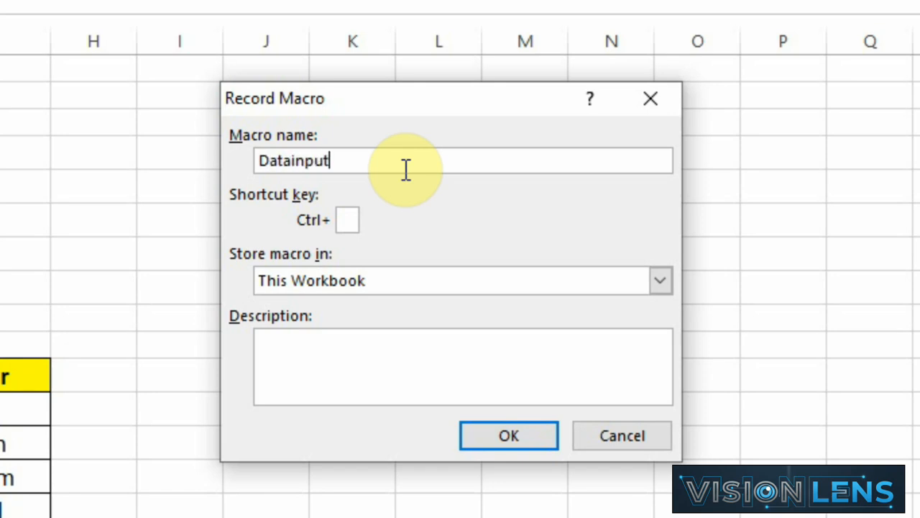
click(355, 220)
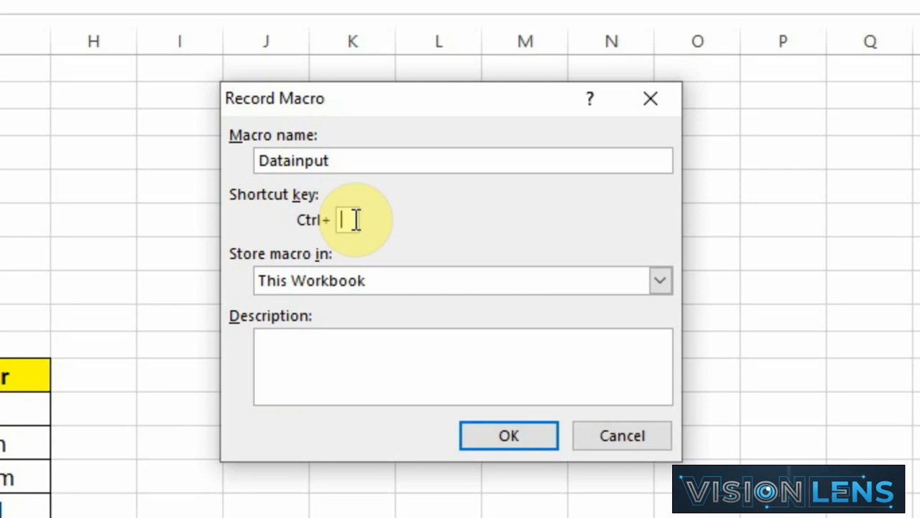
text(I)
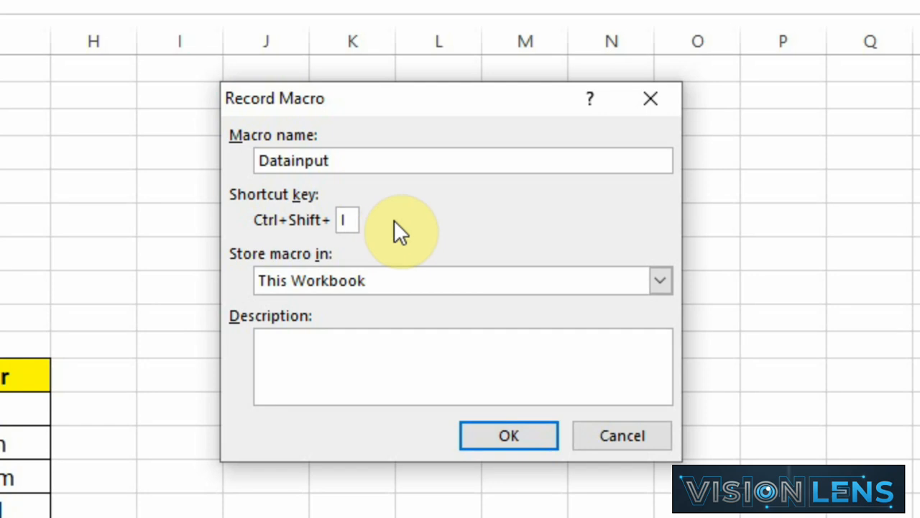
click(515, 439)
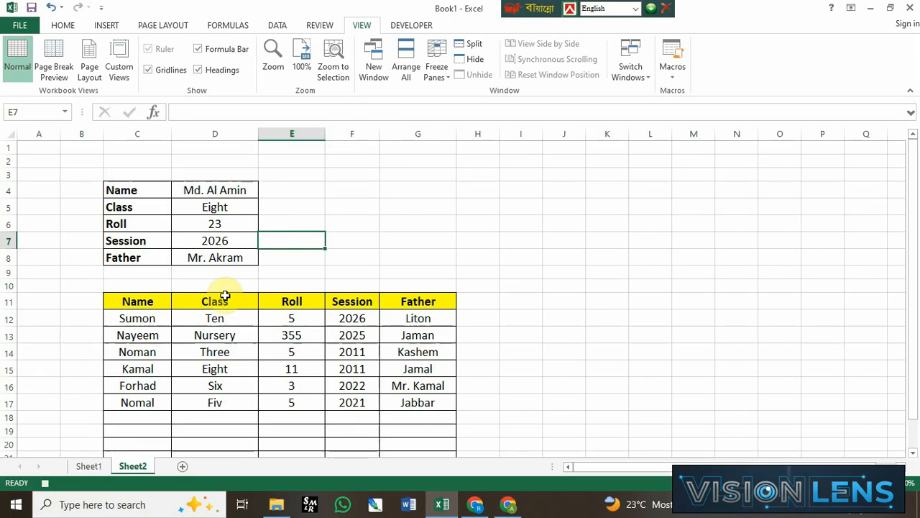
Step: Insert a blank row 12 directly below the table's header row
click(7, 319)
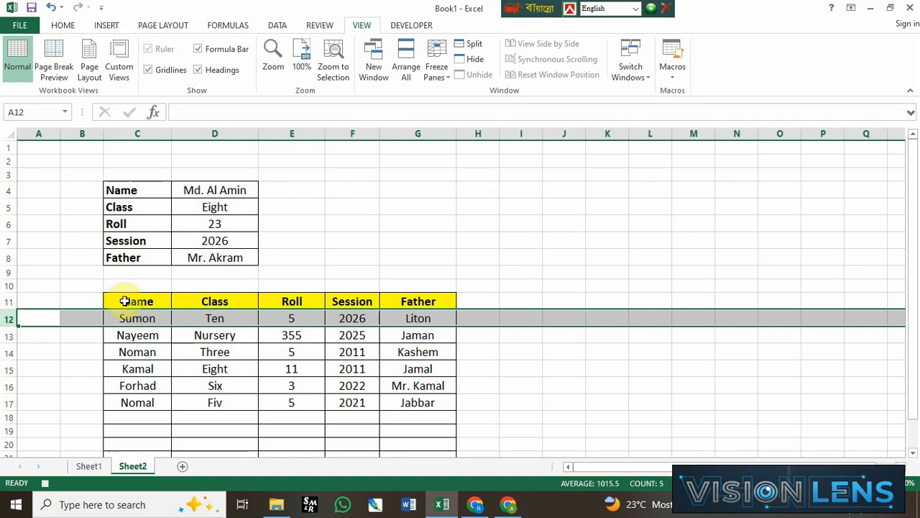
drag(123, 299, 292, 301)
drag(8, 319, 2, 321)
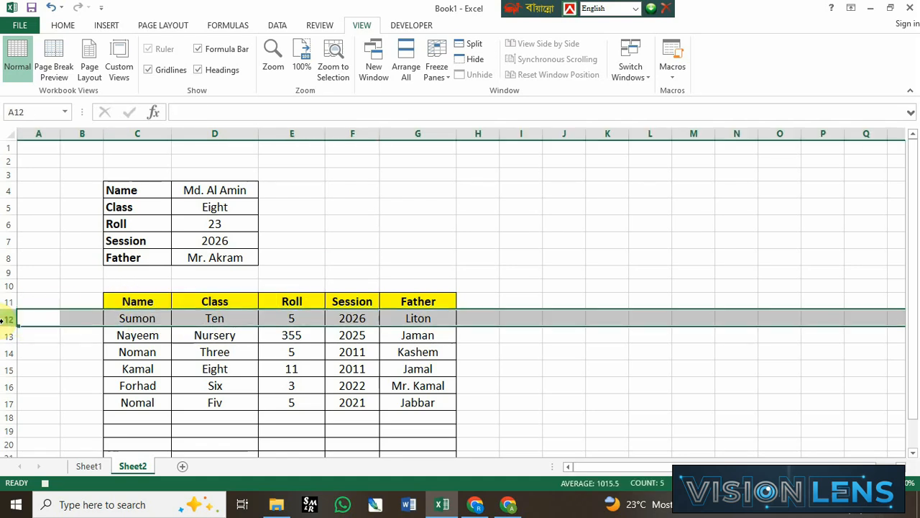
key(ctrl+plus)
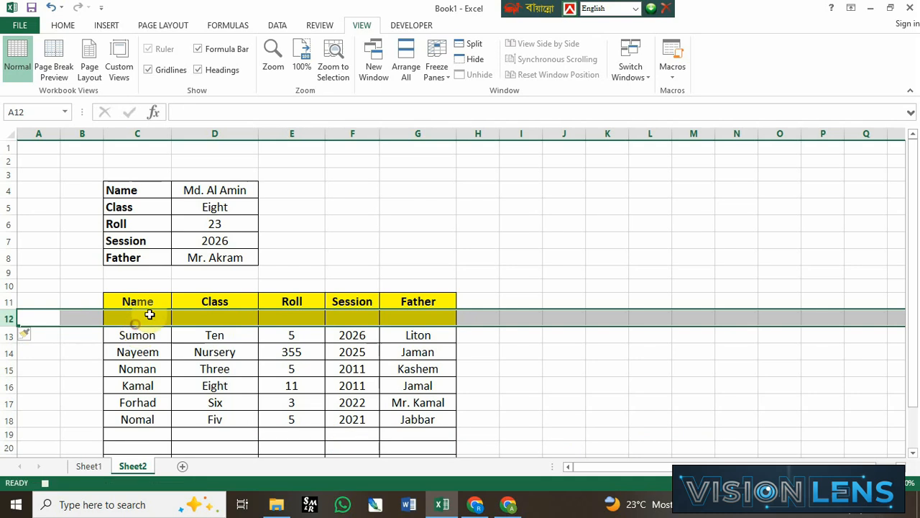
Step: Copy the form values in D4:D8 and paste them transposed into the blank row 12, starting at C12
click(126, 321)
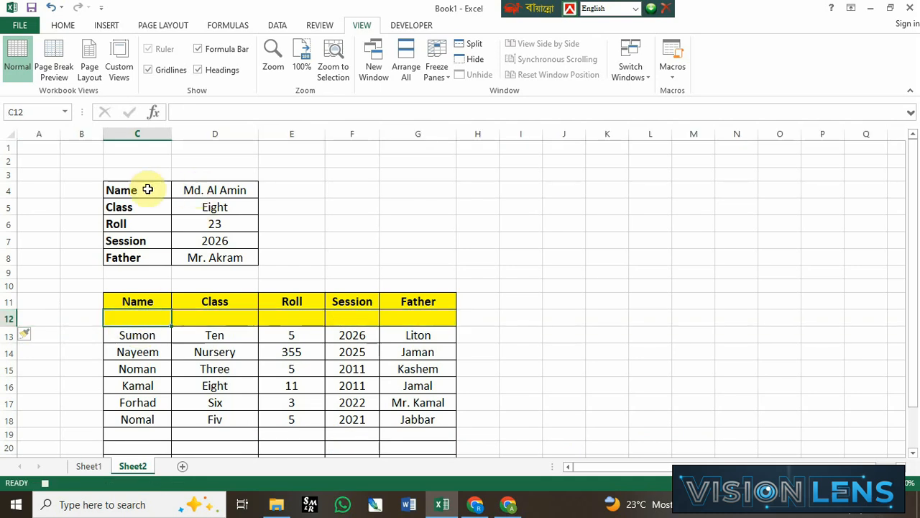
drag(212, 189, 220, 254)
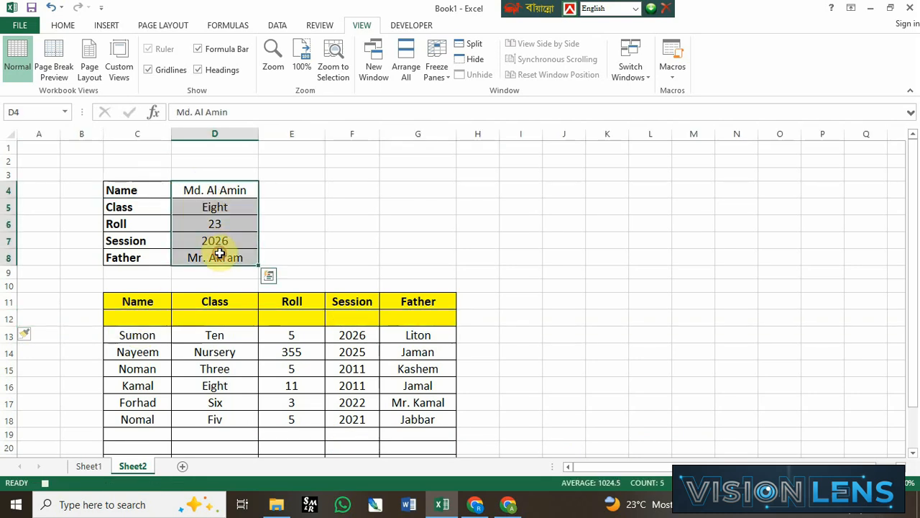
click(63, 25)
click(43, 60)
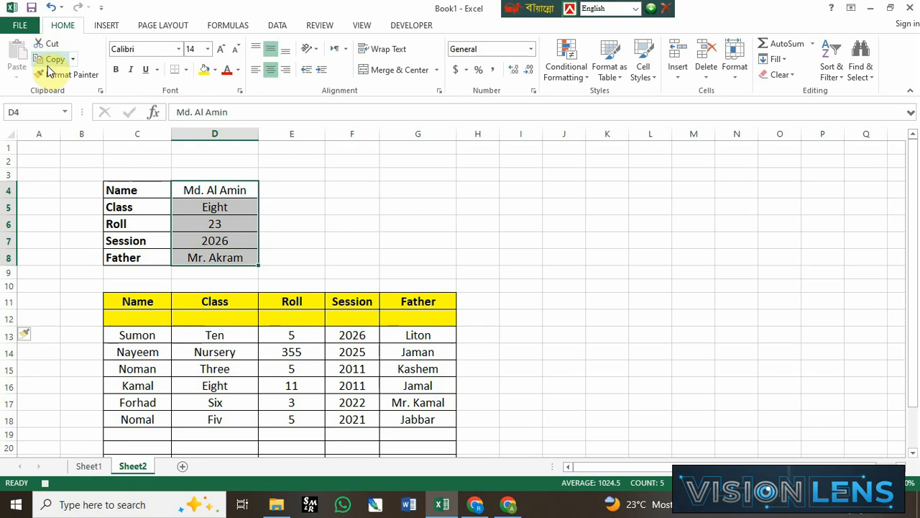
click(143, 316)
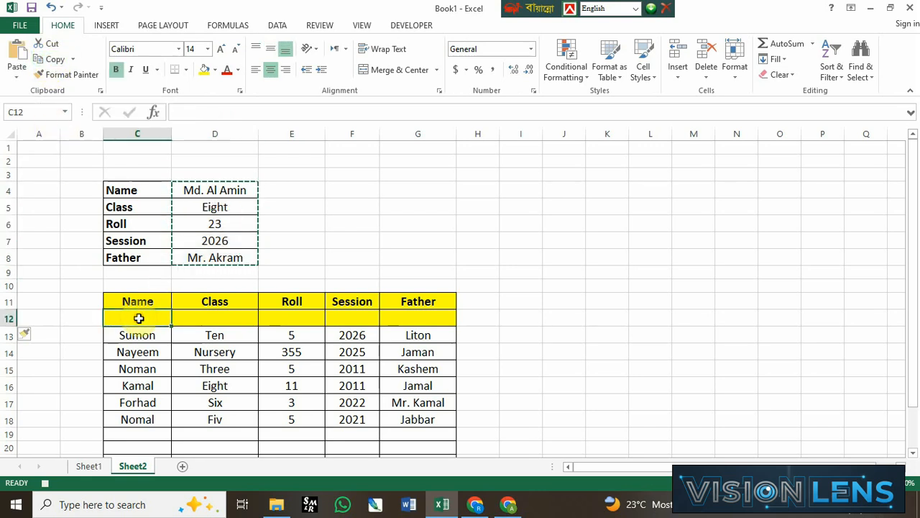
right_click(141, 318)
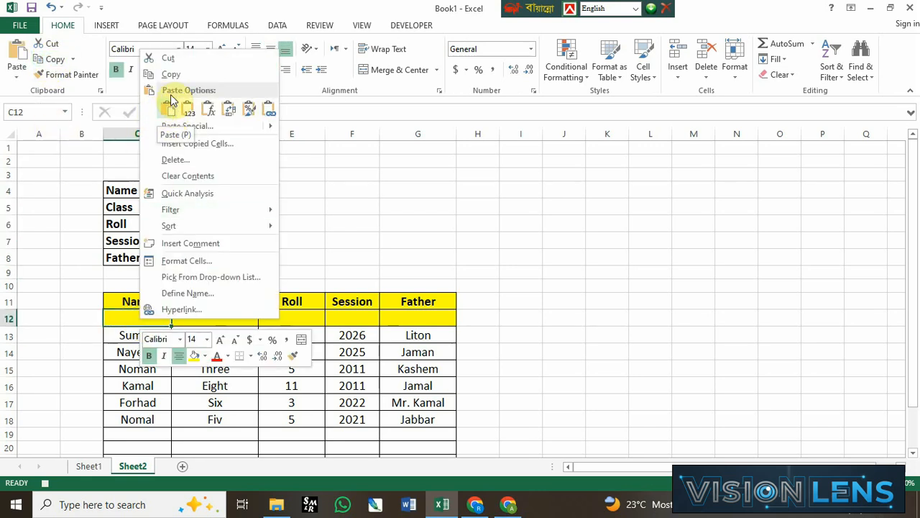
click(229, 111)
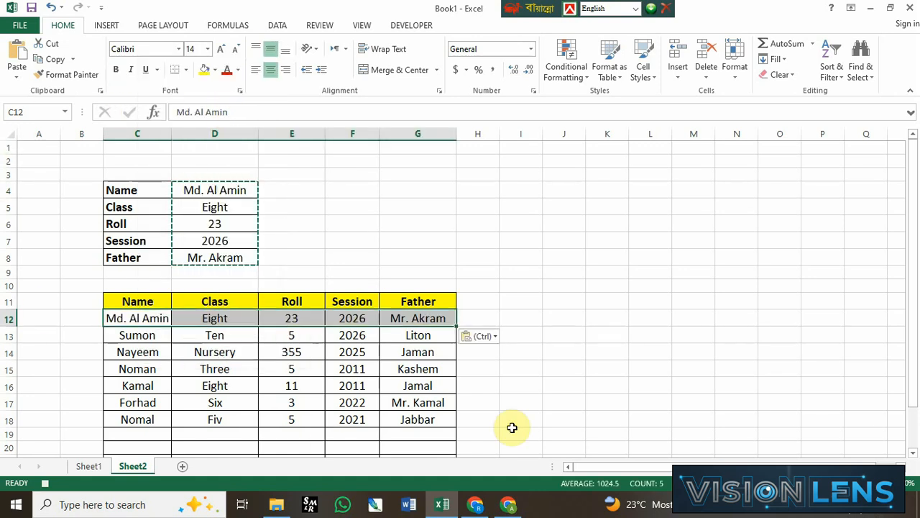
Step: Select the empty cell H6, clear the copy marquee and stop recording the macro
click(478, 220)
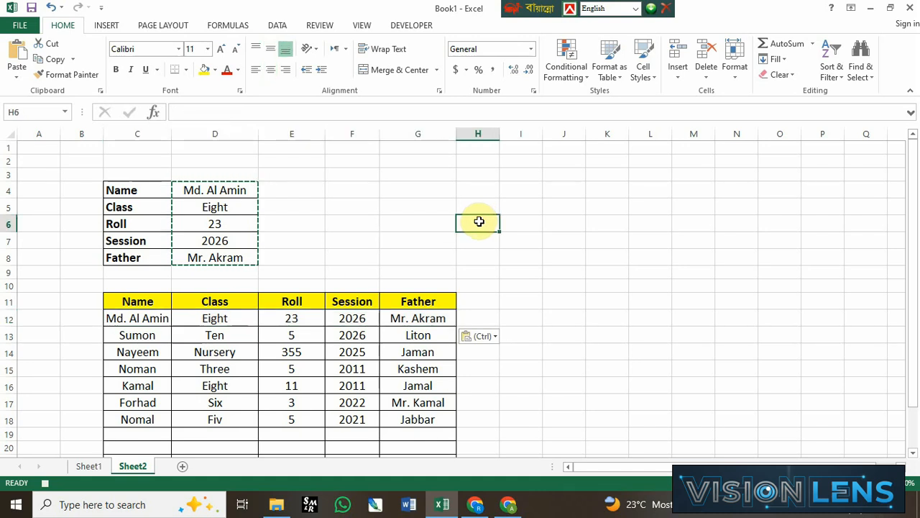
key(Escape)
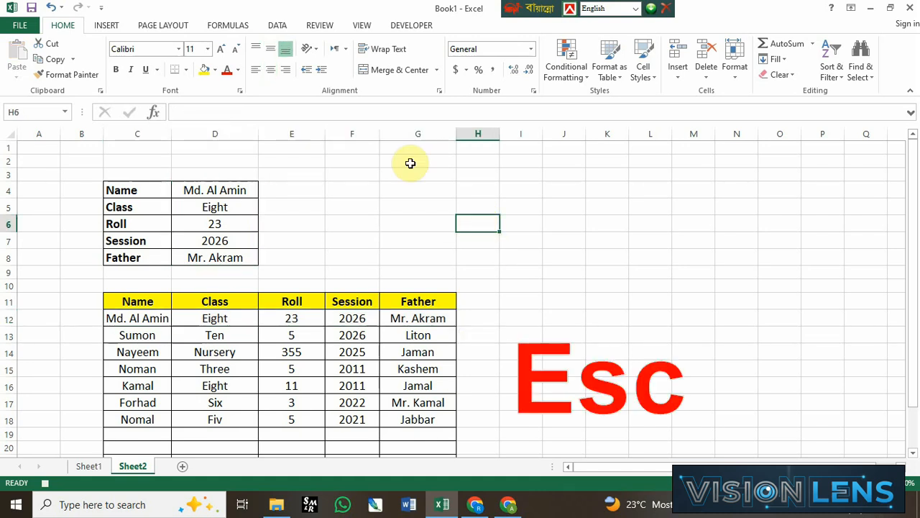
click(361, 26)
click(585, 101)
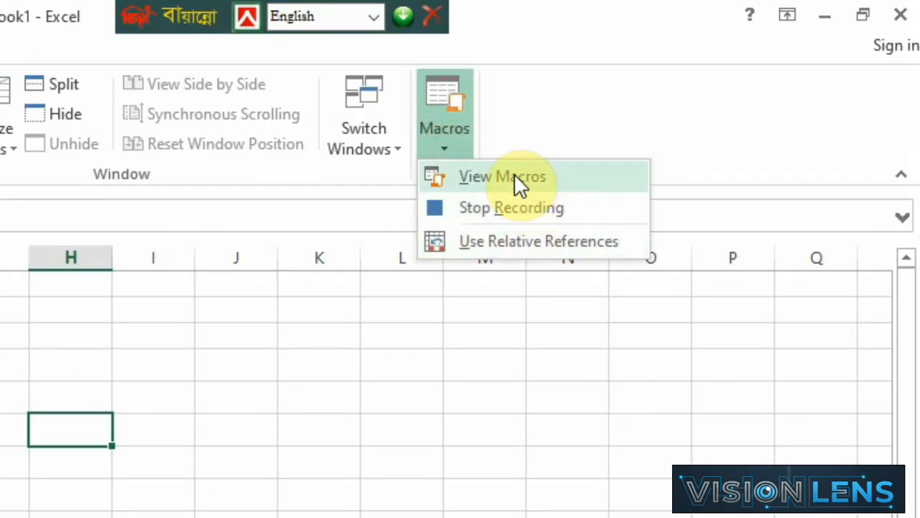
click(511, 208)
click(183, 431)
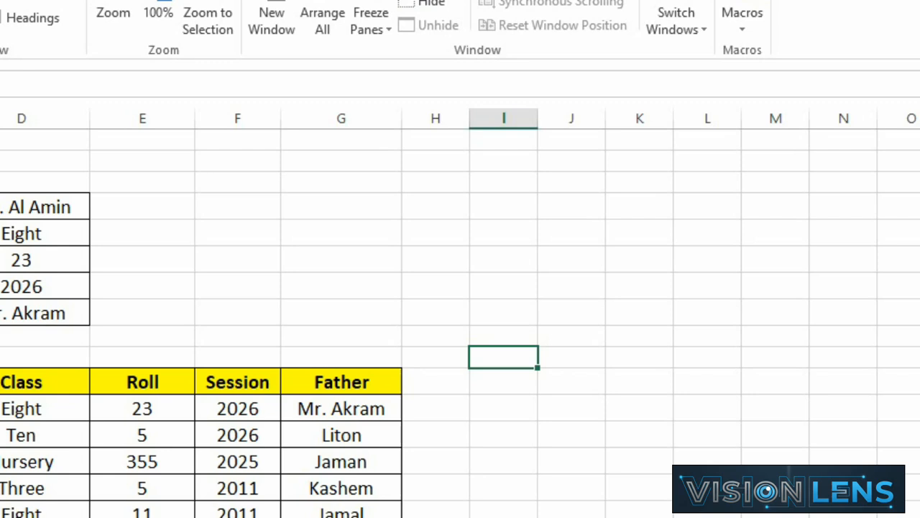
Step: Draw a Form Controls button beside the form, over columns E to G, and assign the Datainput macro to it
click(287, 0)
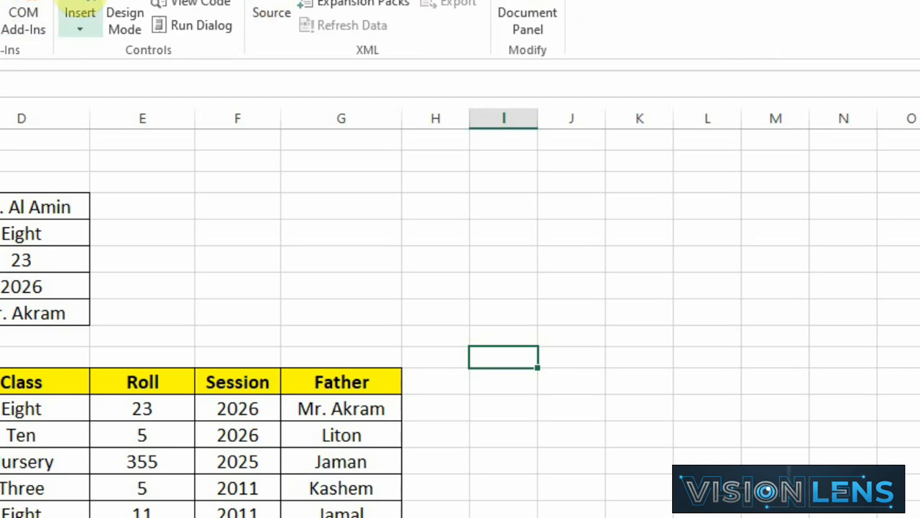
click(76, 24)
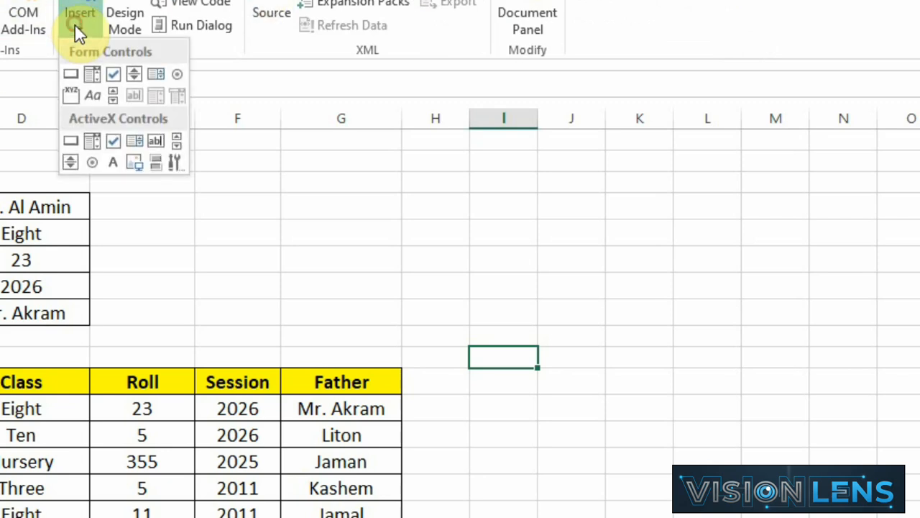
click(70, 75)
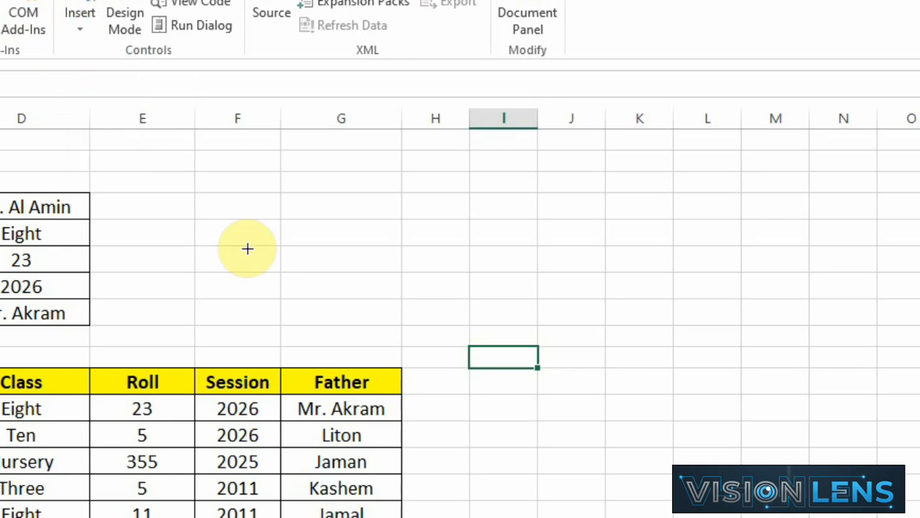
drag(172, 214, 331, 268)
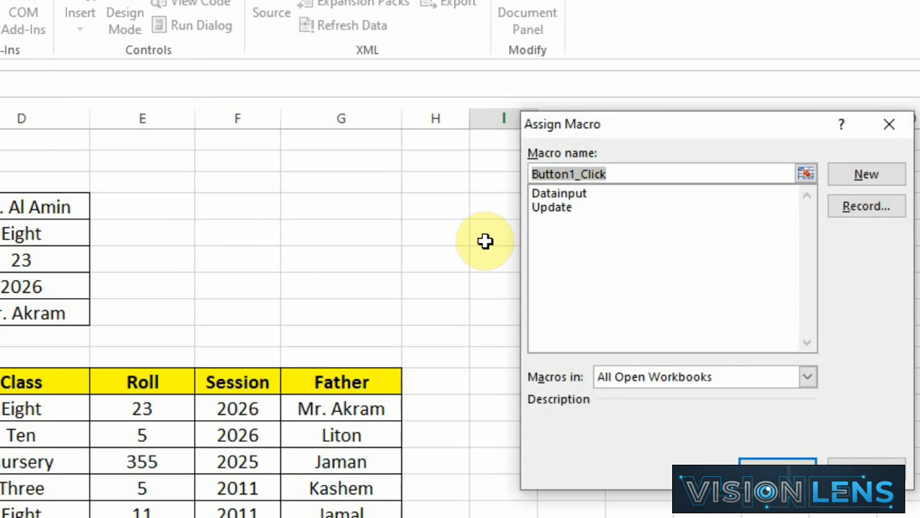
click(572, 194)
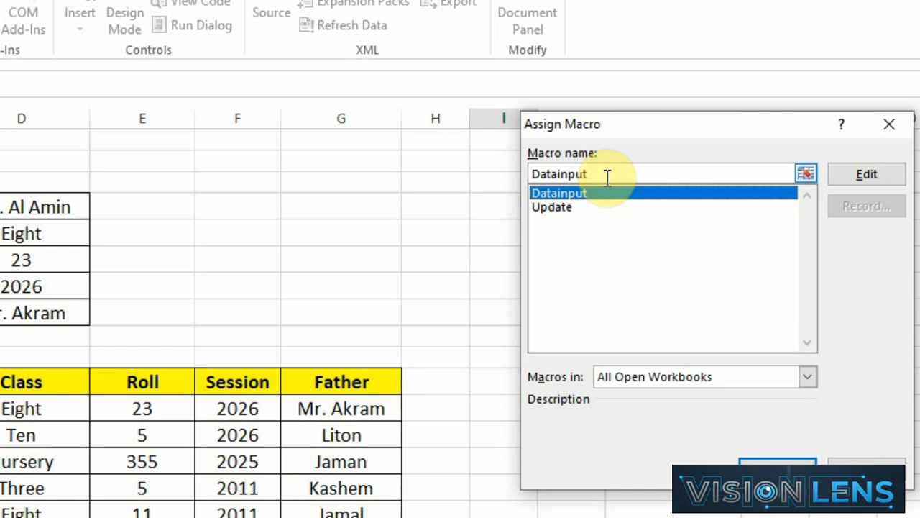
click(783, 465)
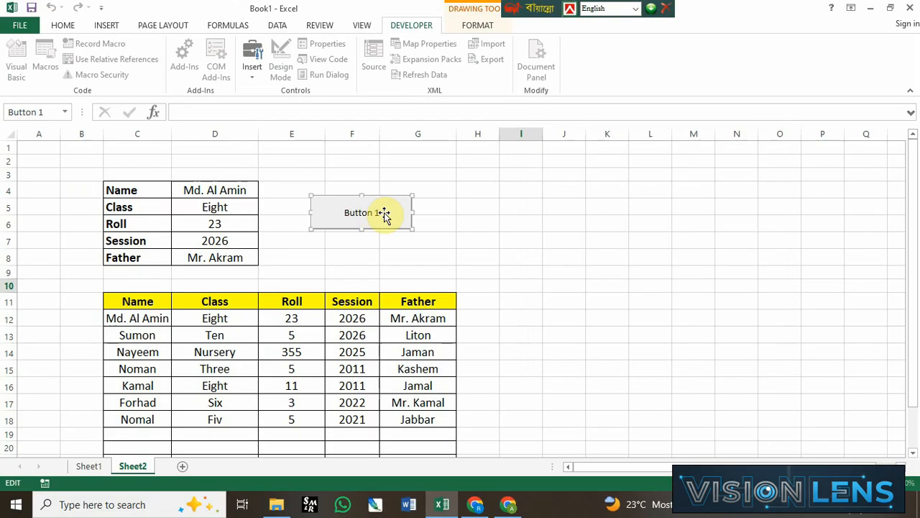
Step: Label the button Update Data and make its text bold and larger
triple_click(385, 215)
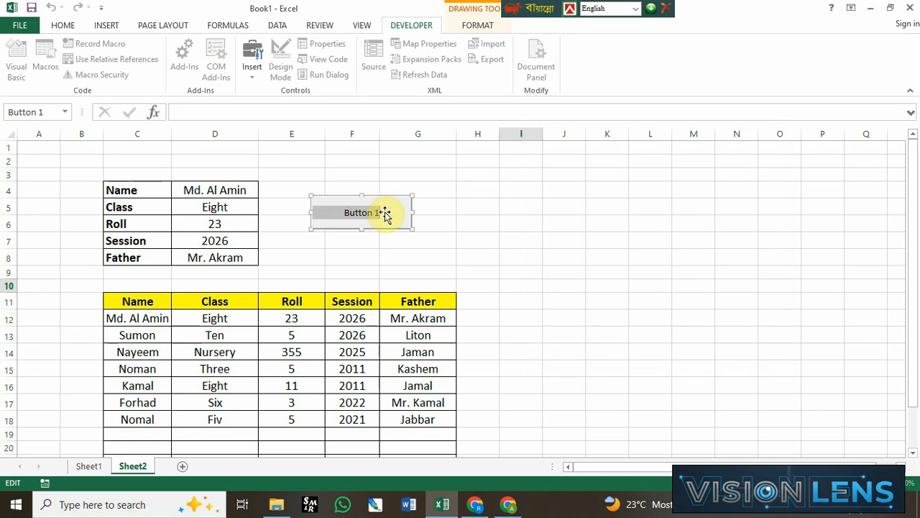
text(Update Data)
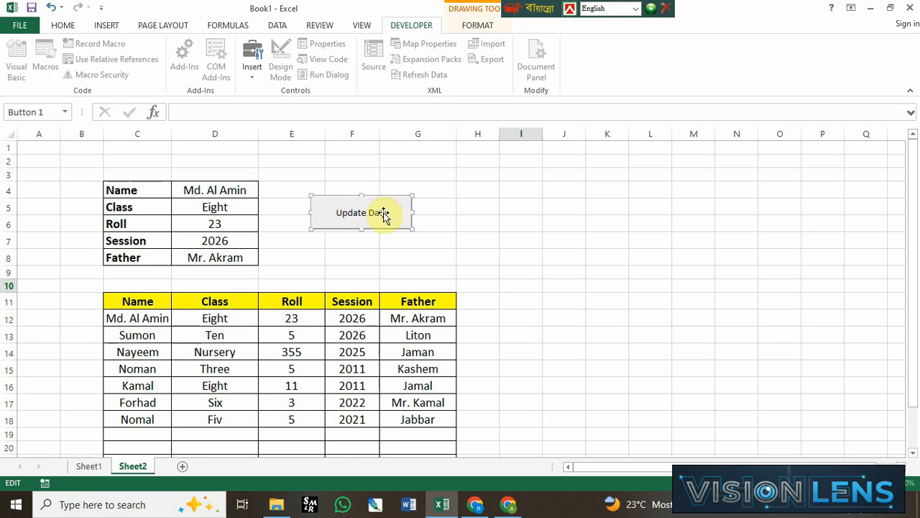
double_click(379, 210)
drag(379, 210, 392, 213)
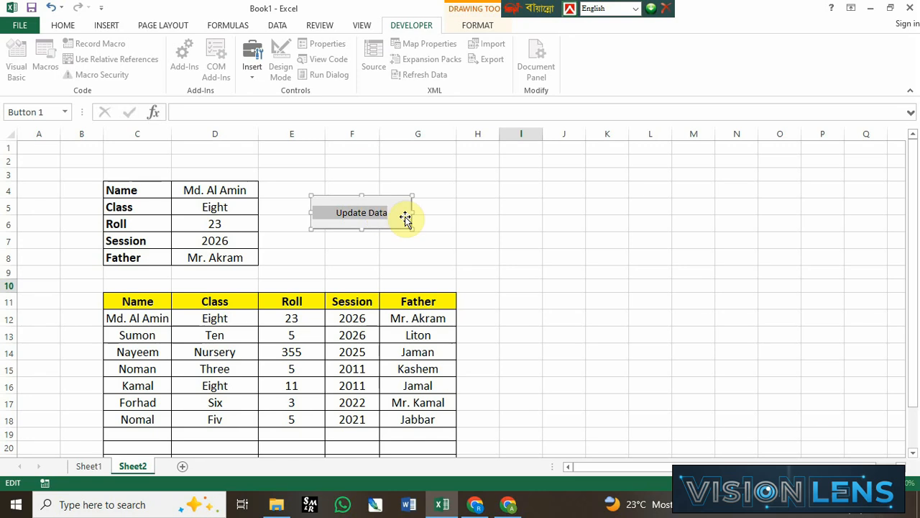
click(63, 24)
click(116, 69)
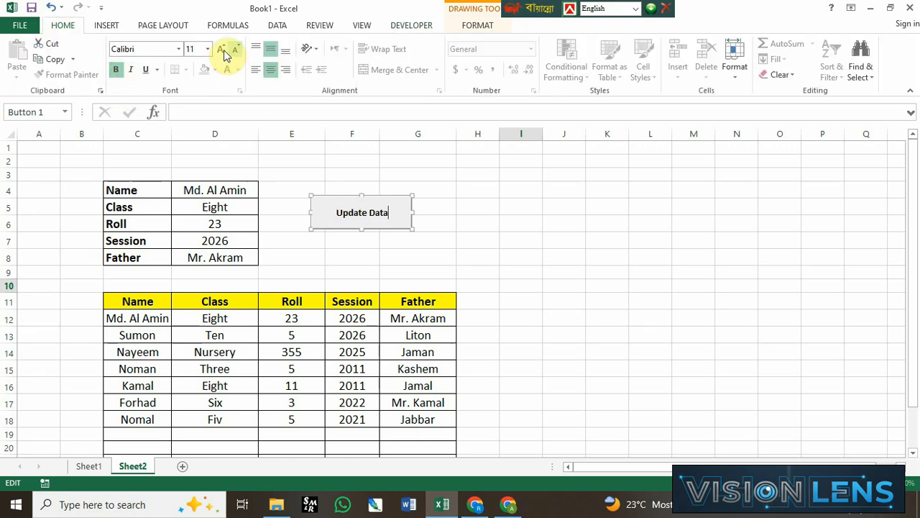
click(221, 49)
click(220, 48)
click(221, 49)
click(492, 225)
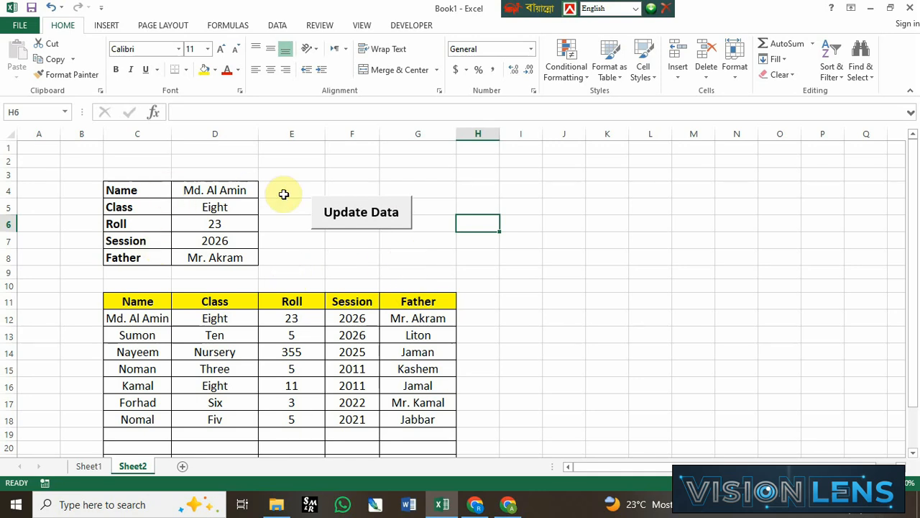
Step: Run the Update Data button on the current record and clear the form values in D4:D8
click(425, 245)
click(363, 217)
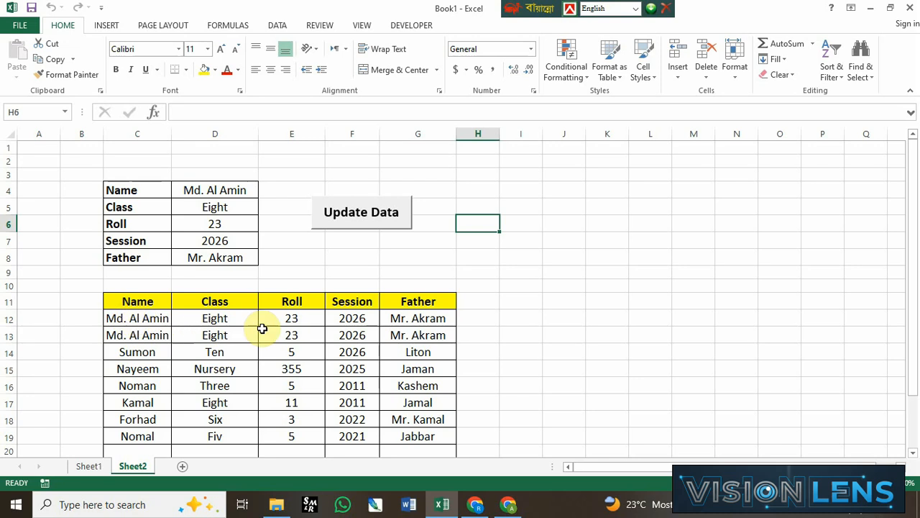
drag(222, 192, 230, 250)
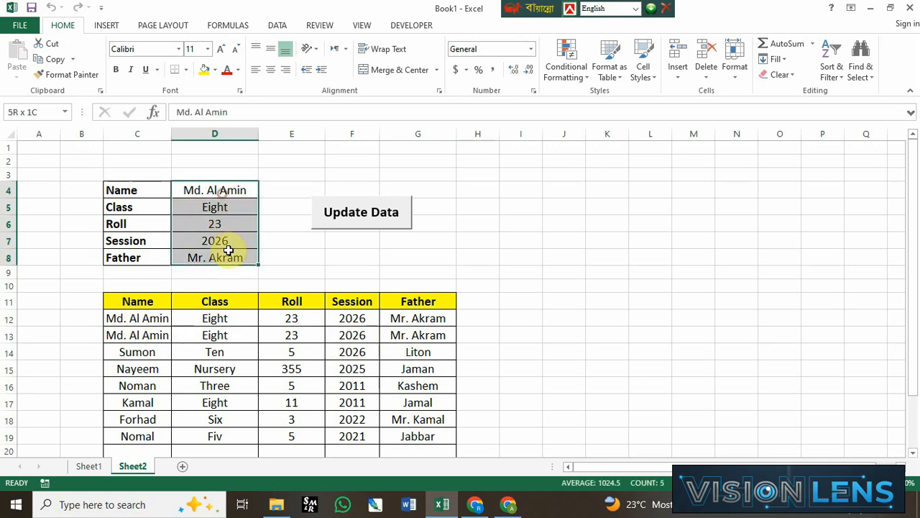
key(Delete)
Step: Enter a new student's name in D4 and class Three in D5
click(216, 190)
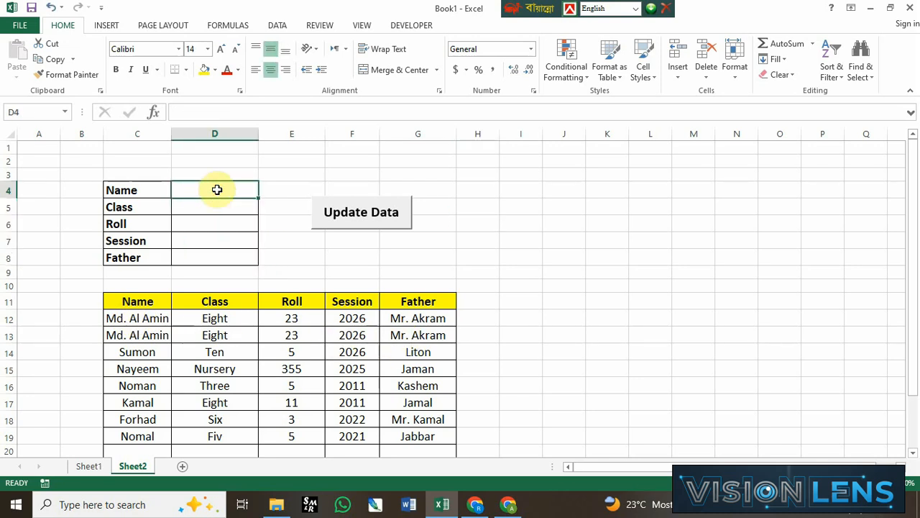
text(Sa)
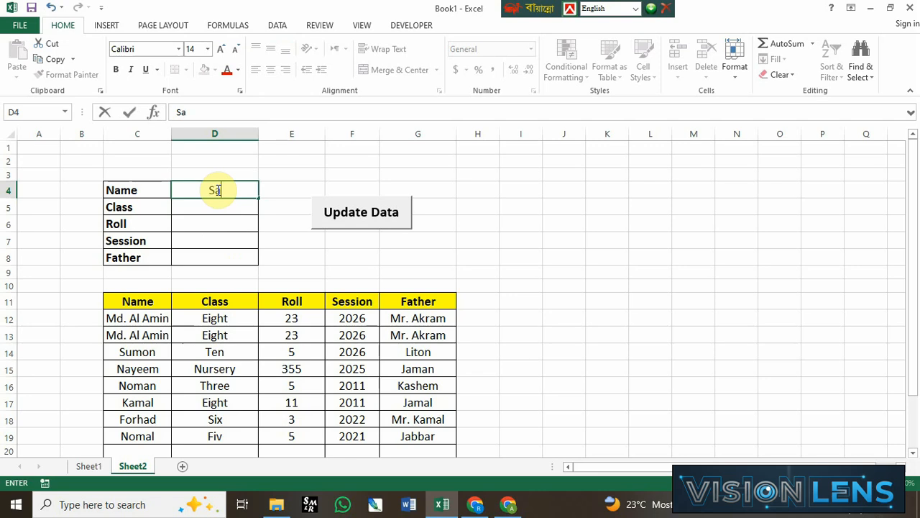
text(niya)
key(Return)
text(Three)
key(ctrl+Return)
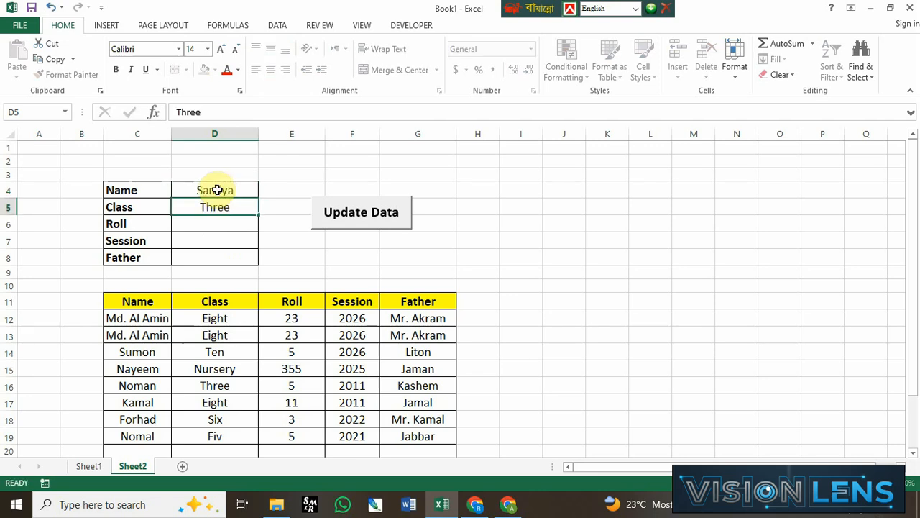
key(Return)
Step: Fill in roll 02, session 2022 and the father's name, and add the record to the table with the Update Data button
text(02)
key(Return)
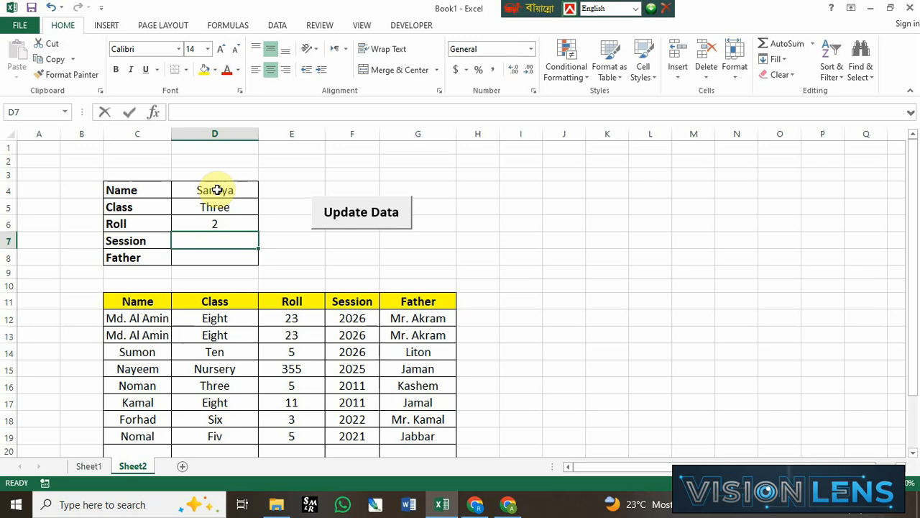
text(2022)
key(Return)
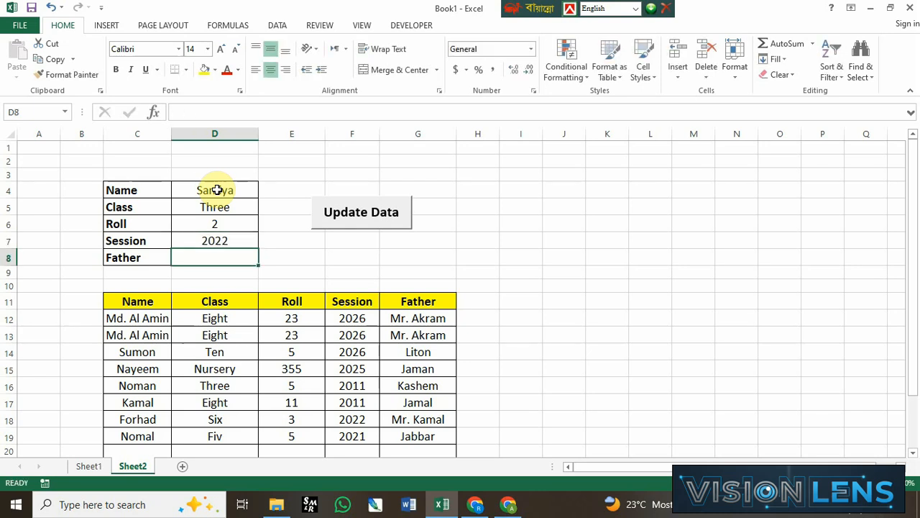
text(Nur)
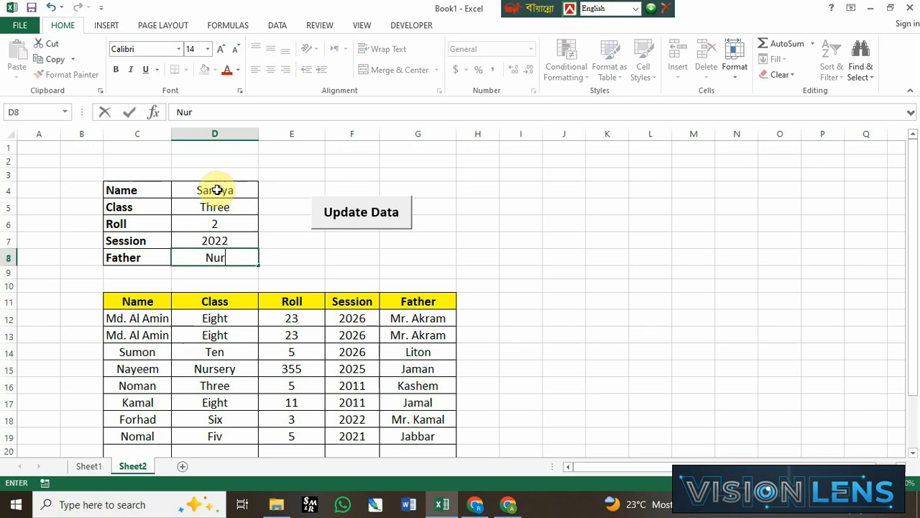
text(uzzaman)
key(Return)
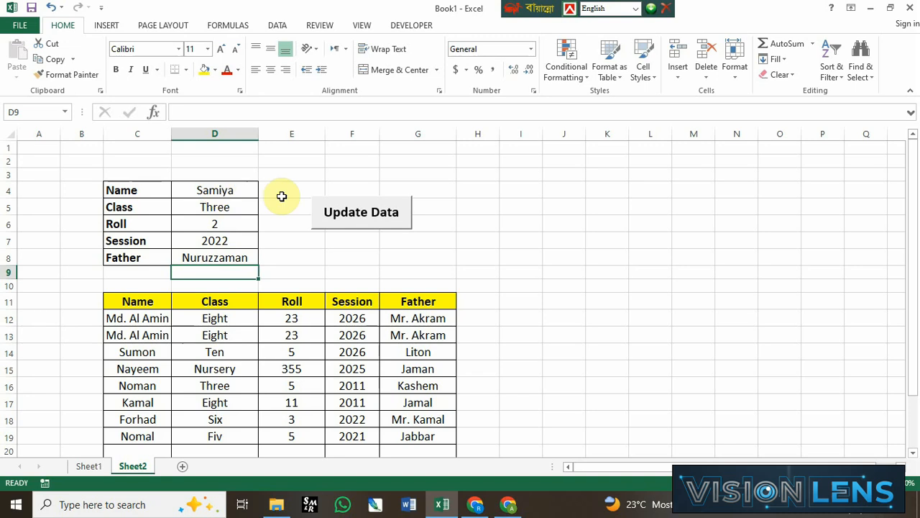
click(363, 215)
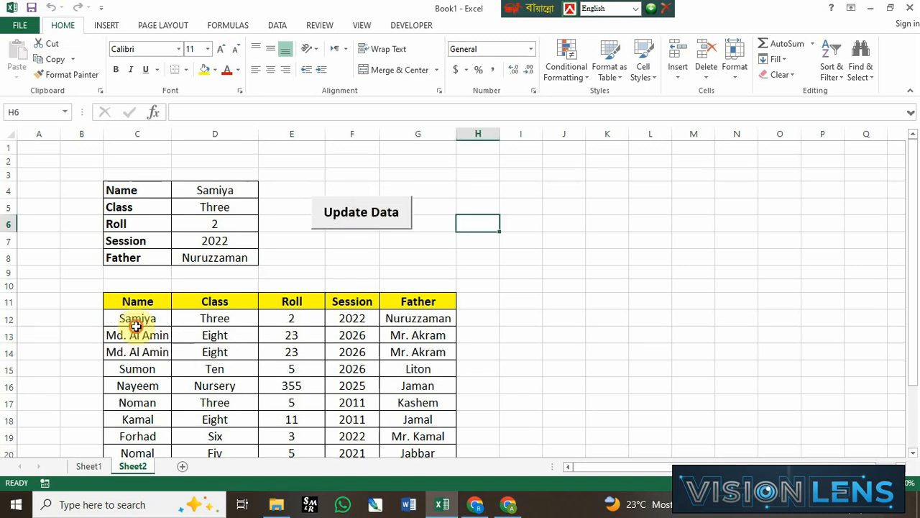
drag(137, 332, 422, 318)
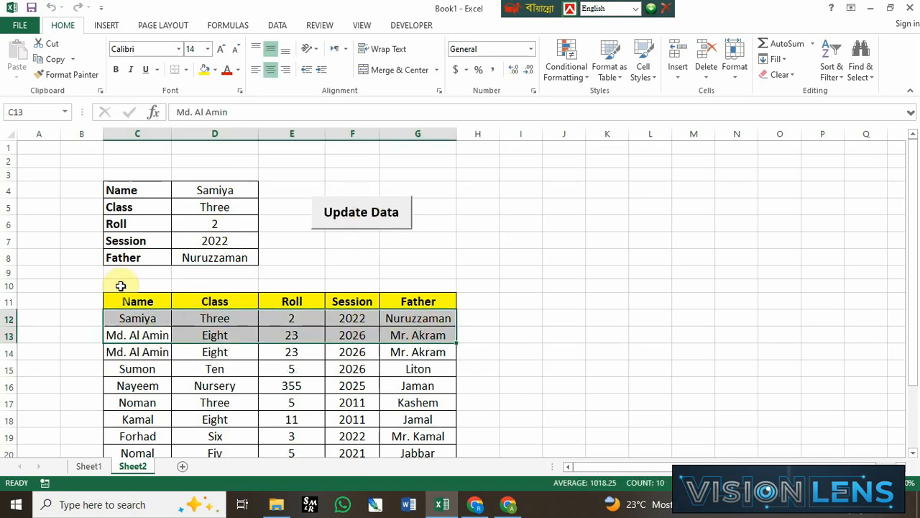
Step: Format the form's Roll cell D6 as Text and set its value to 02
click(225, 225)
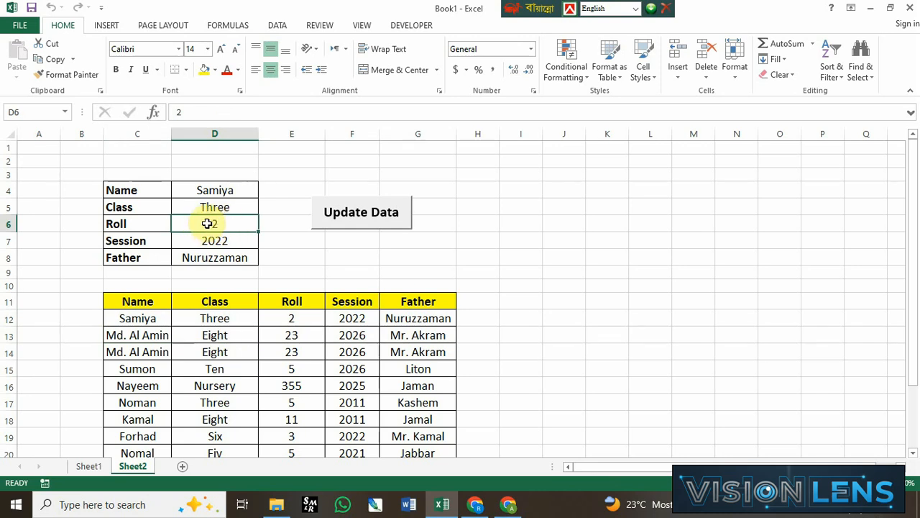
click(211, 228)
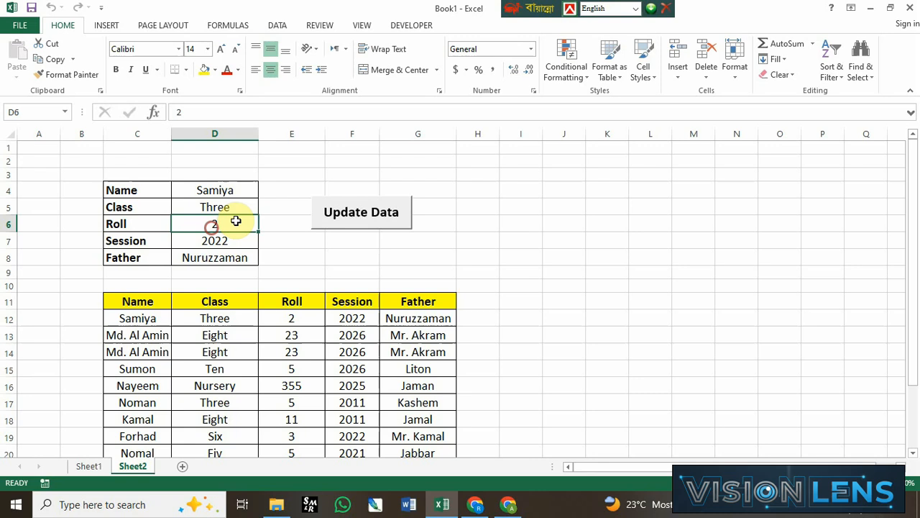
click(531, 49)
scroll(517, 292, down, 1)
click(506, 338)
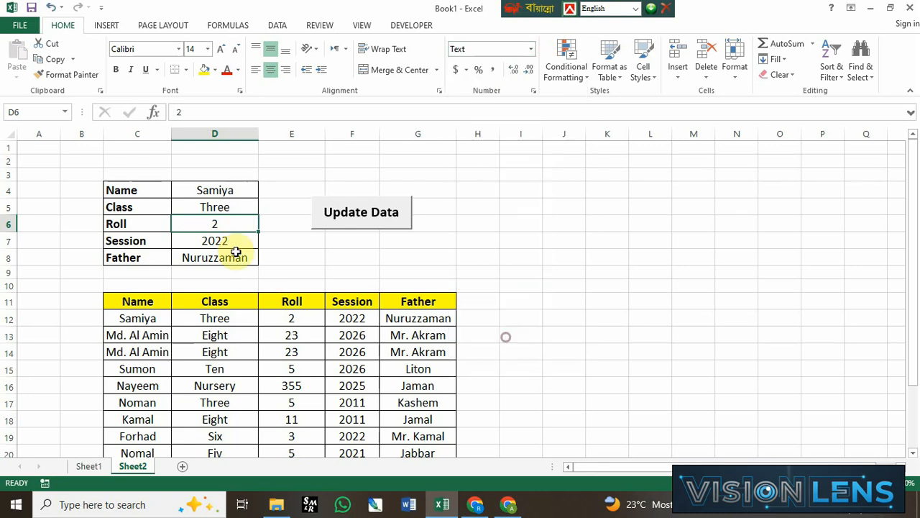
double_click(195, 221)
text(0)
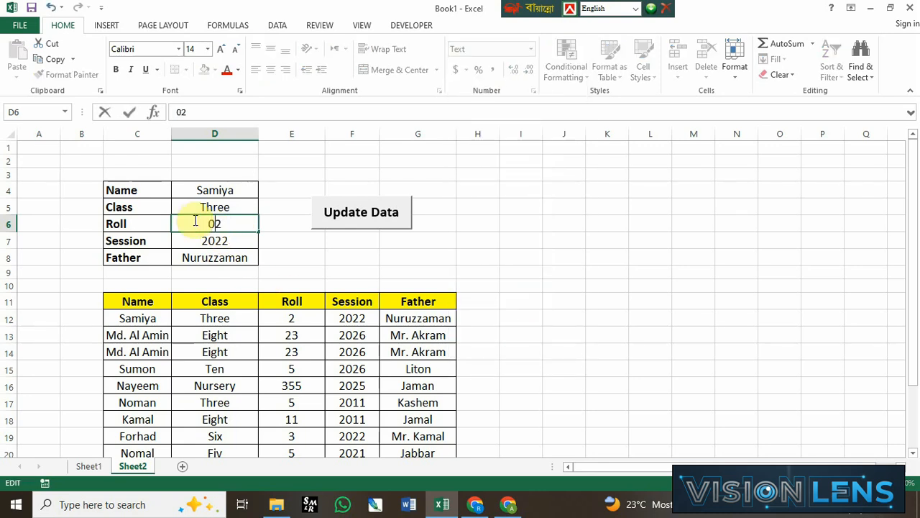
key(Return)
click(496, 321)
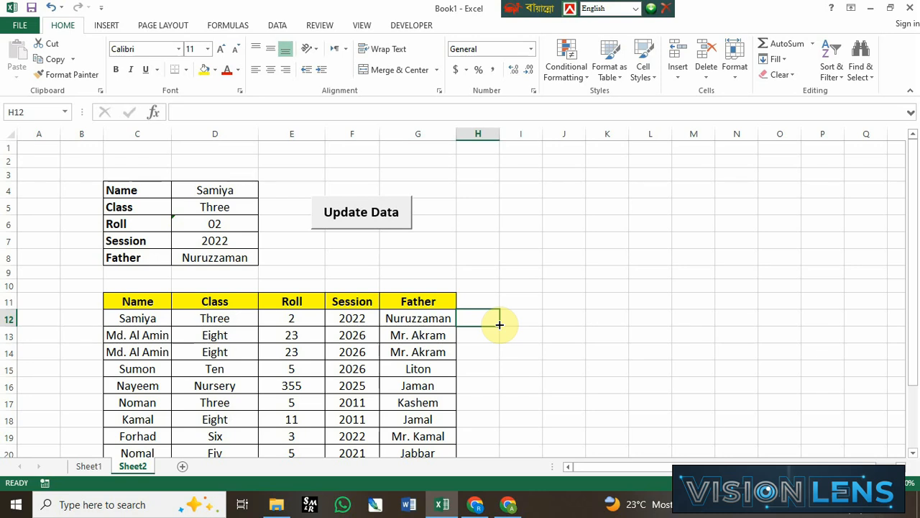
scroll(330, 282, down, 1)
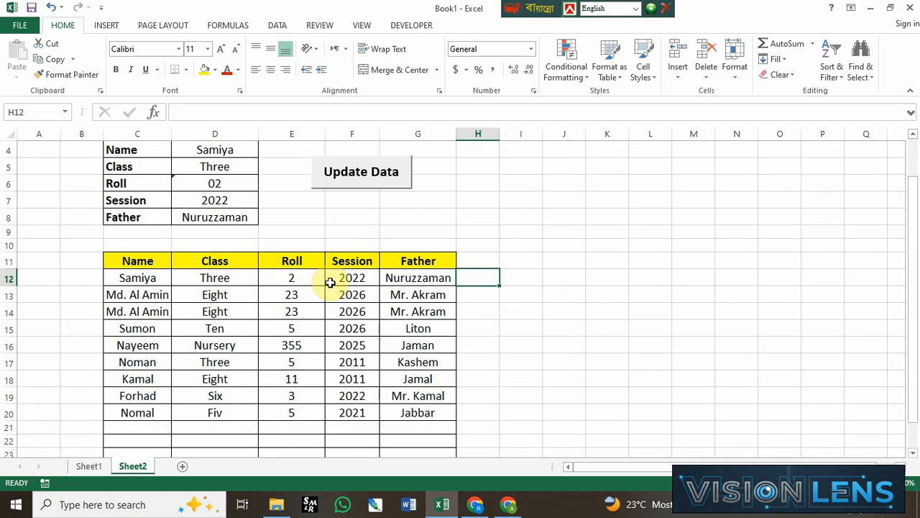